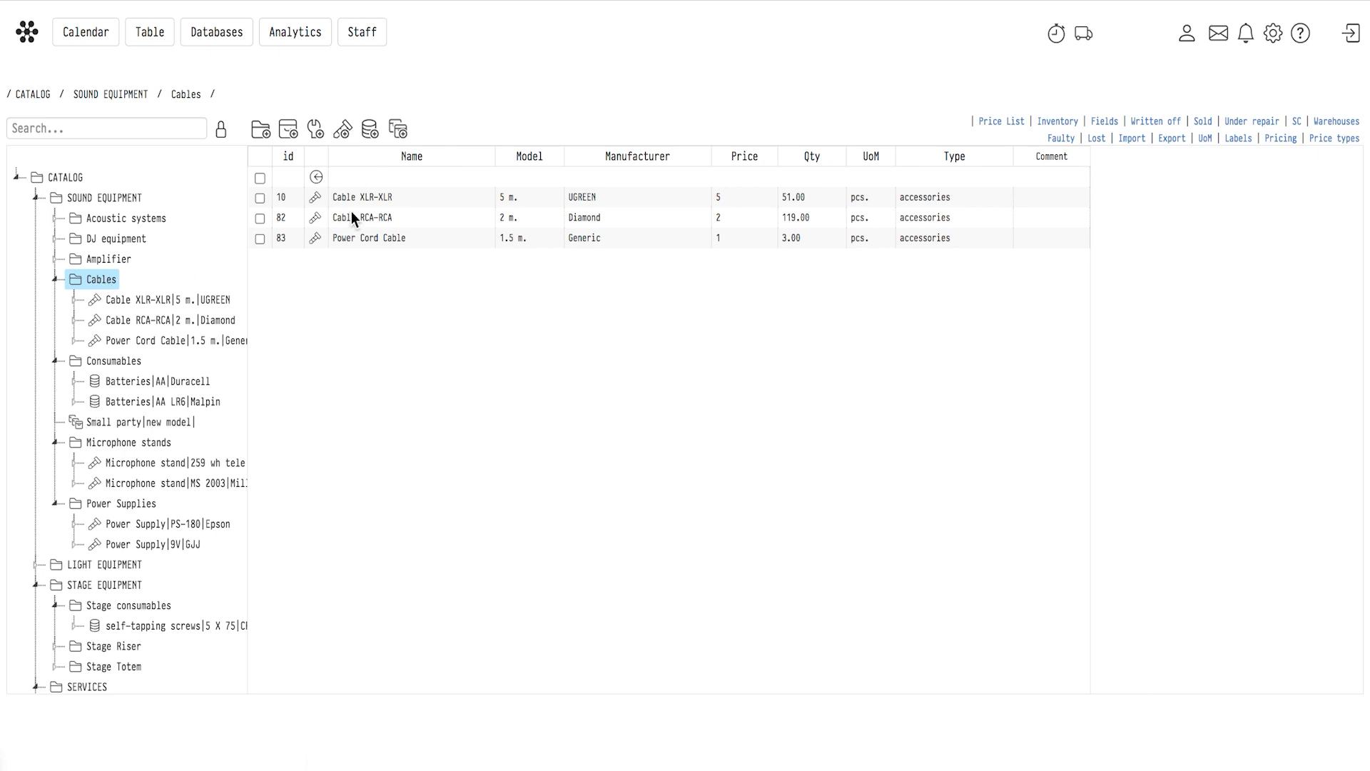
Examine the details of the Cable RCA-RCA accessory and the PS-180 power supply in the Power Supplies folder
{"action": "left_click", "coordinate": [354, 218]}
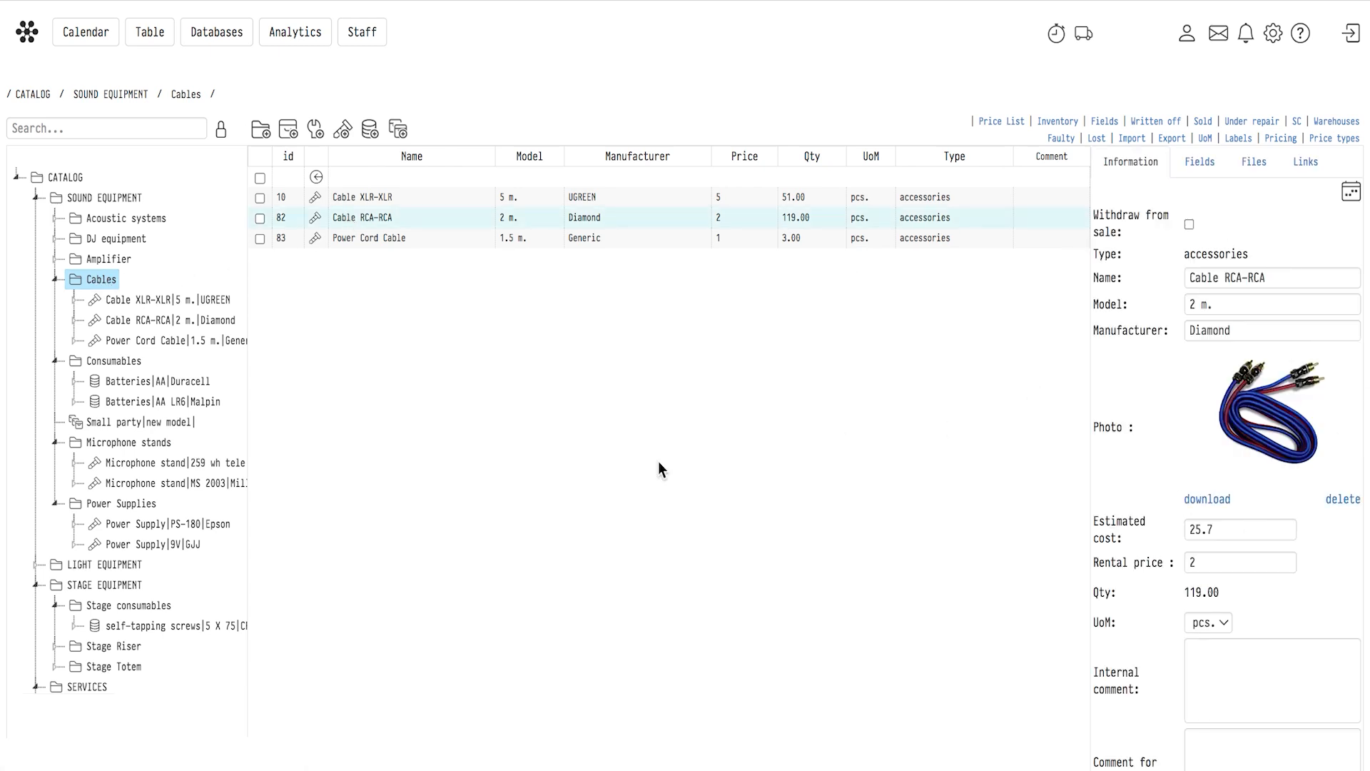
{"action": "left_click", "coordinate": [136, 505]}
{"action": "left_click", "coordinate": [365, 203]}
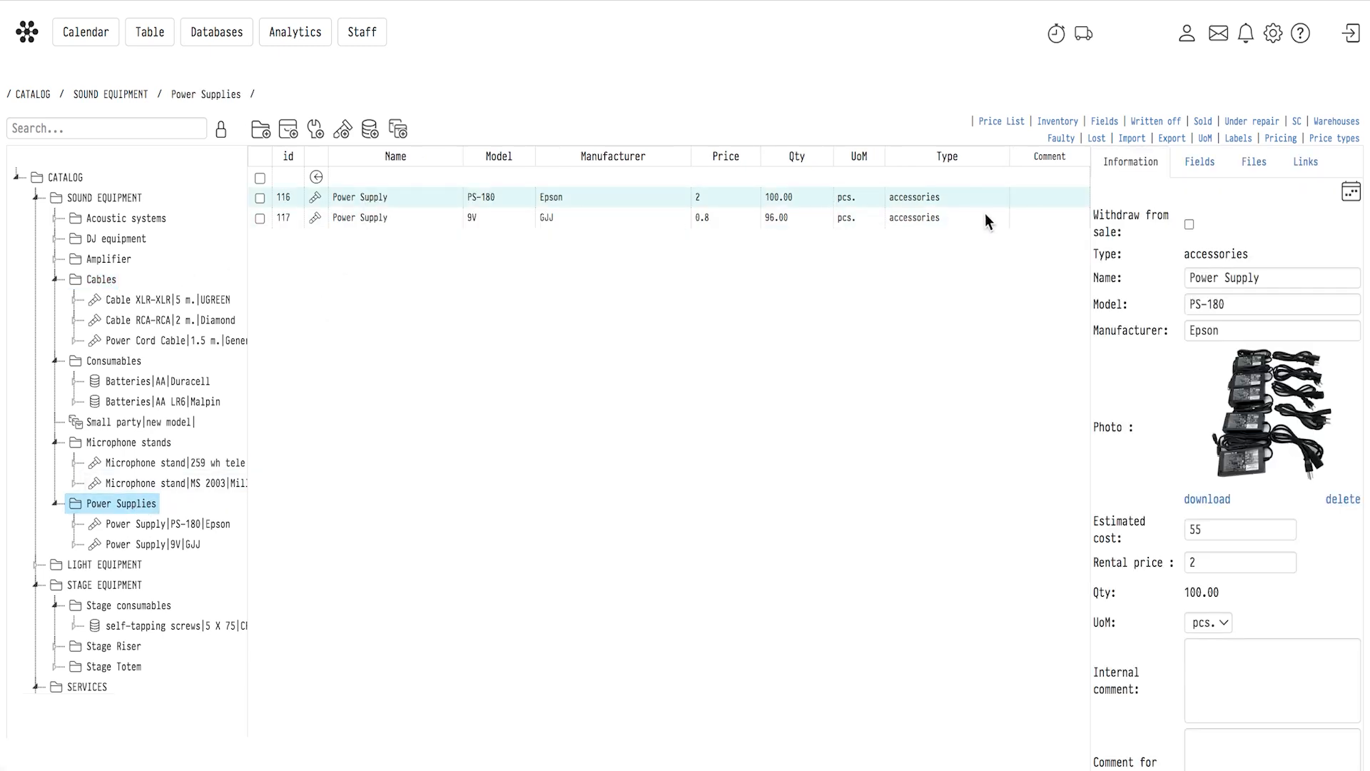
Add a new consumable entry to the SPECIAL EFFECTS section of the catalog
{"action": "left_click", "coordinate": [66, 177]}
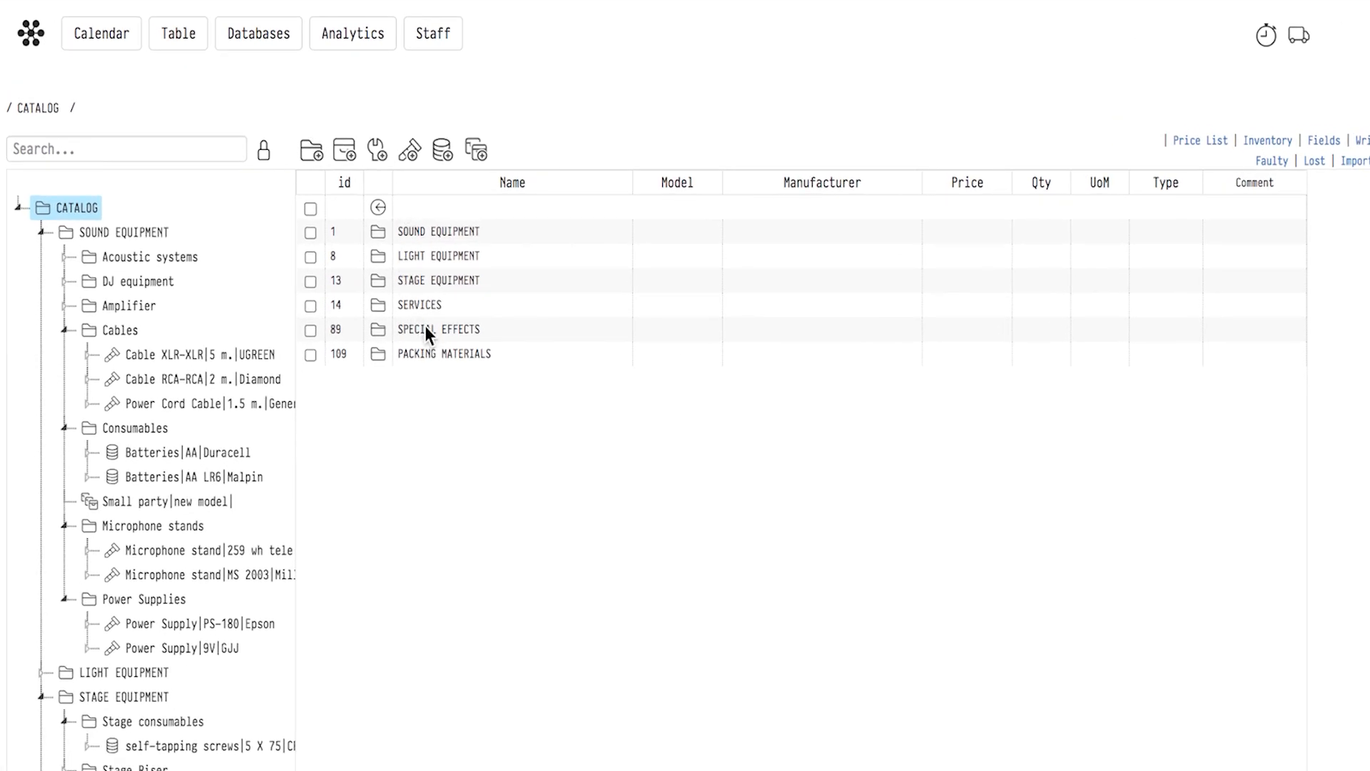
{"action": "left_click", "coordinate": [426, 329]}
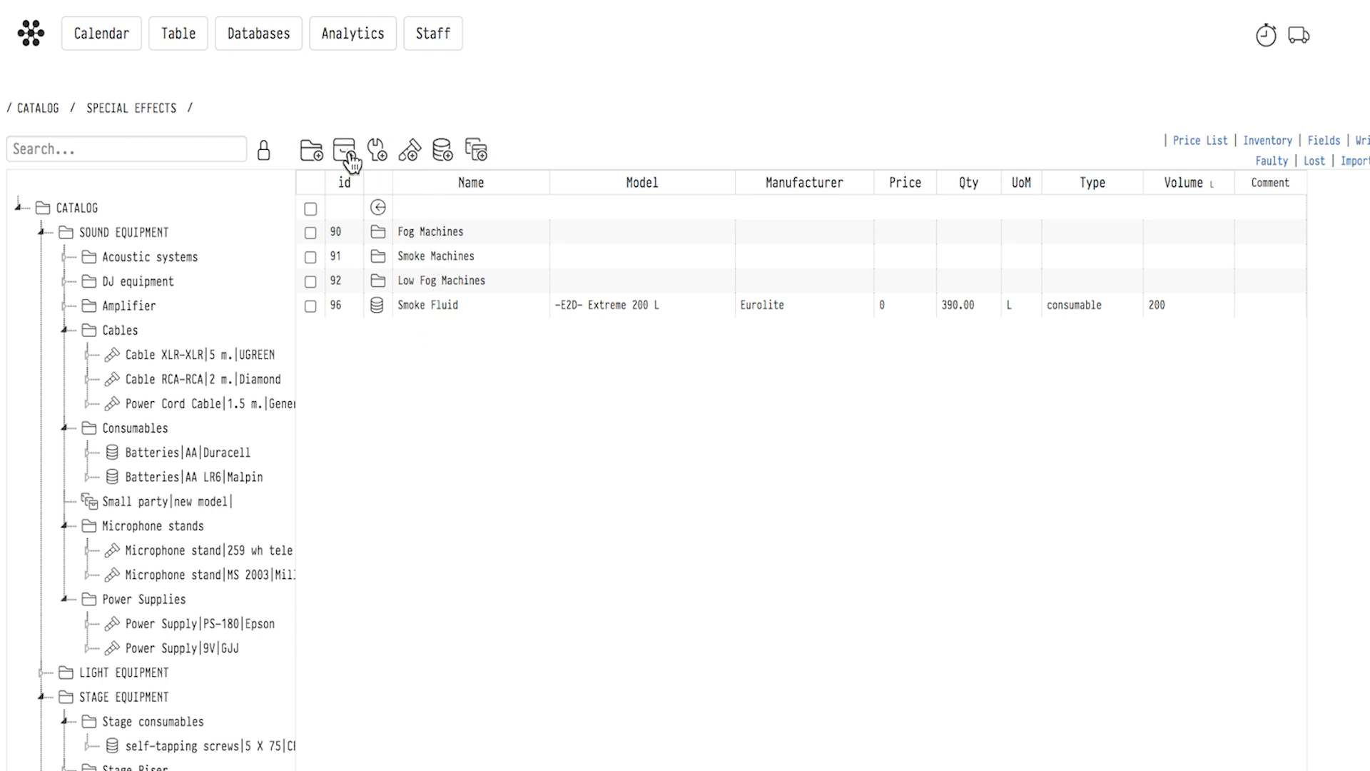
{"action": "left_click", "coordinate": [442, 161]}
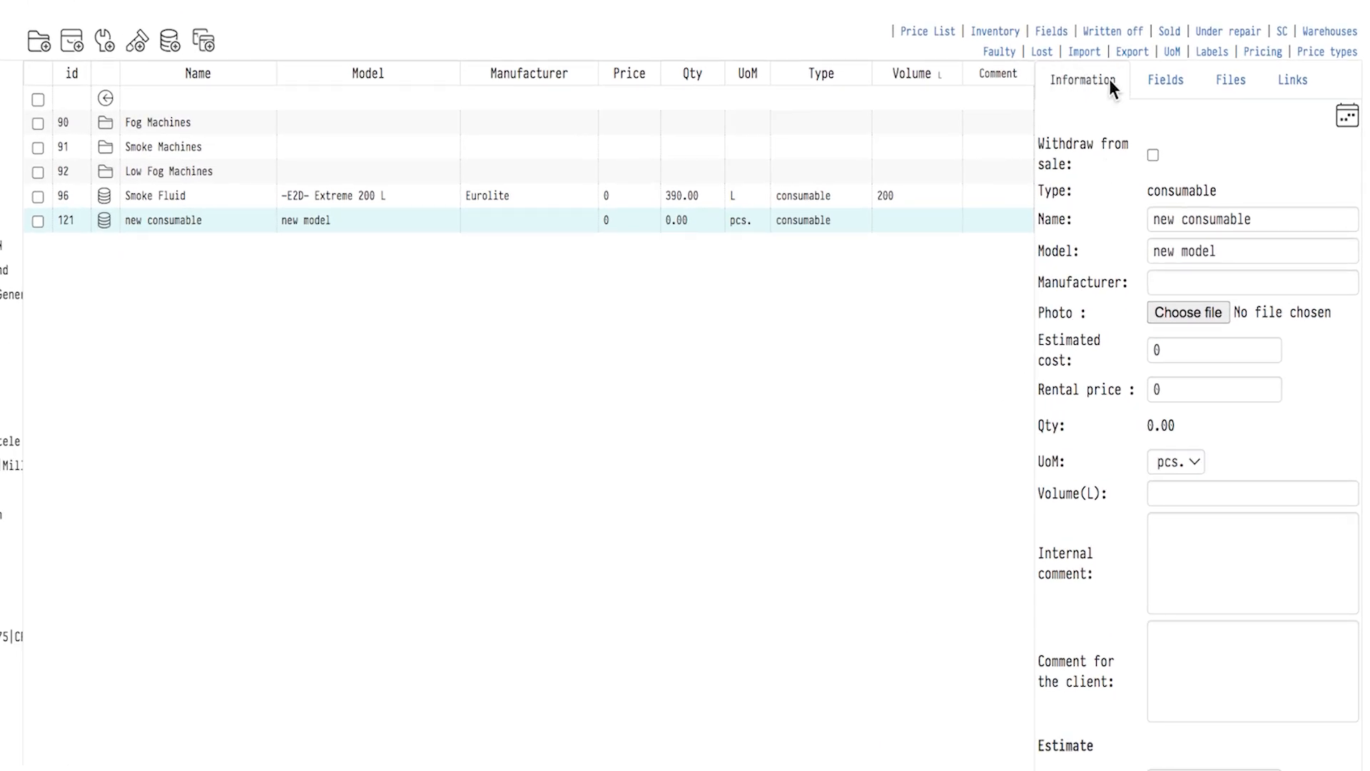
Review the fields, files and links sections of the new consumable, ending back at its general information
{"action": "left_click", "coordinate": [1160, 76]}
{"action": "left_click", "coordinate": [1225, 80]}
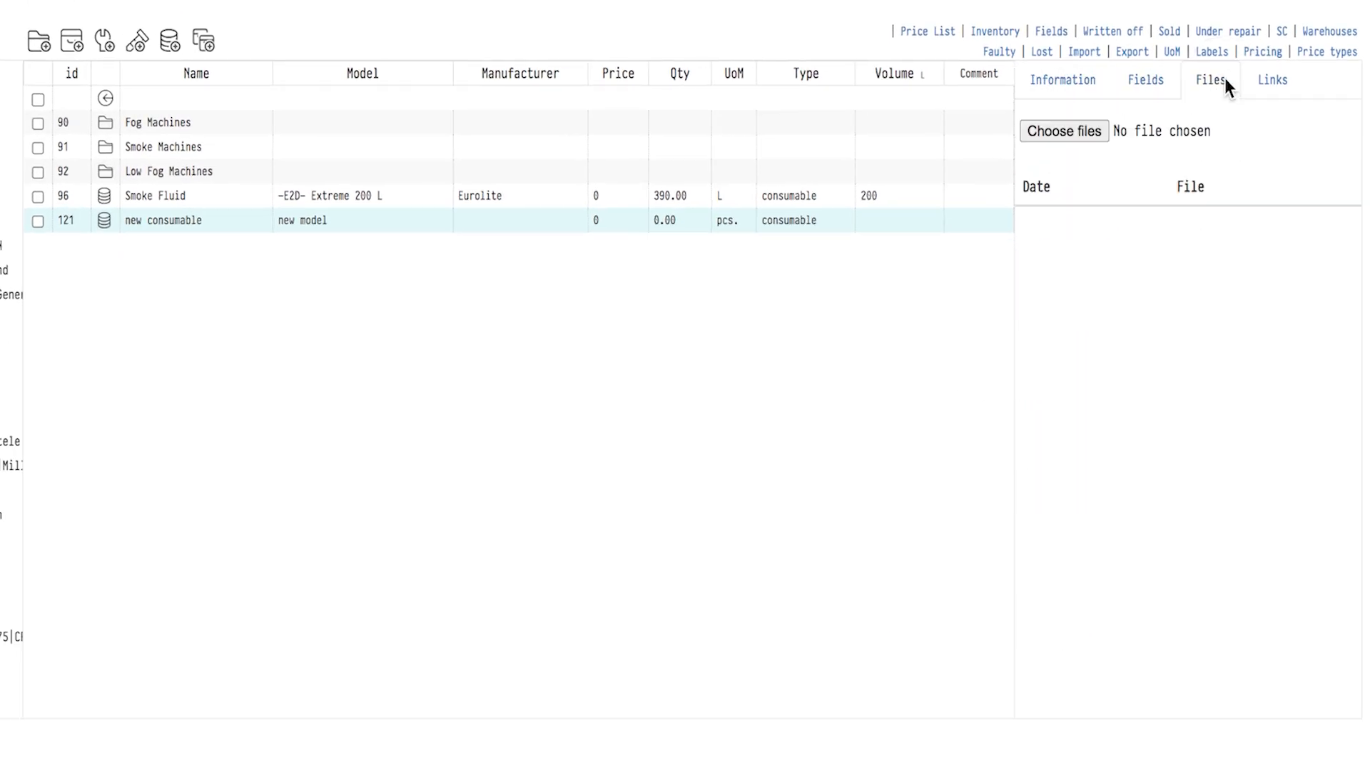
{"action": "left_click", "coordinate": [1271, 80]}
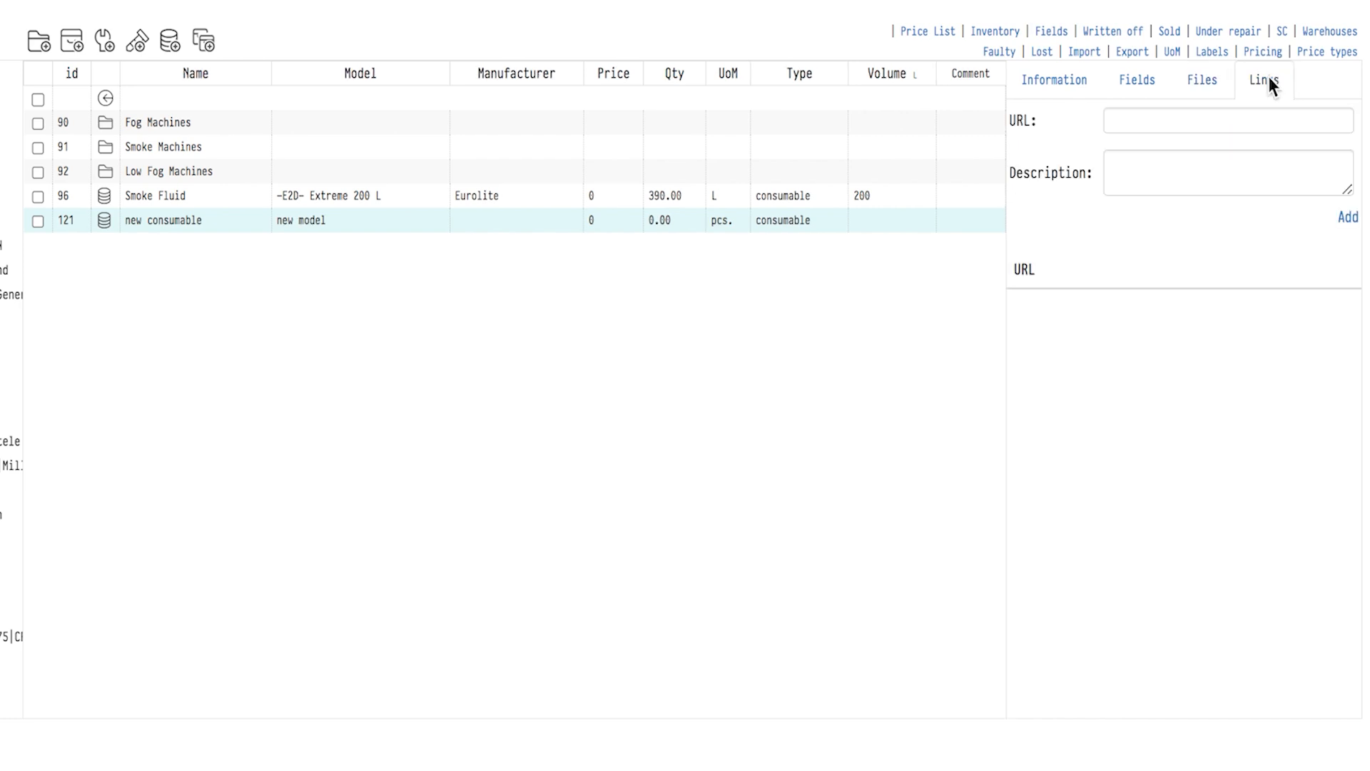
{"action": "left_click", "coordinate": [1042, 84]}
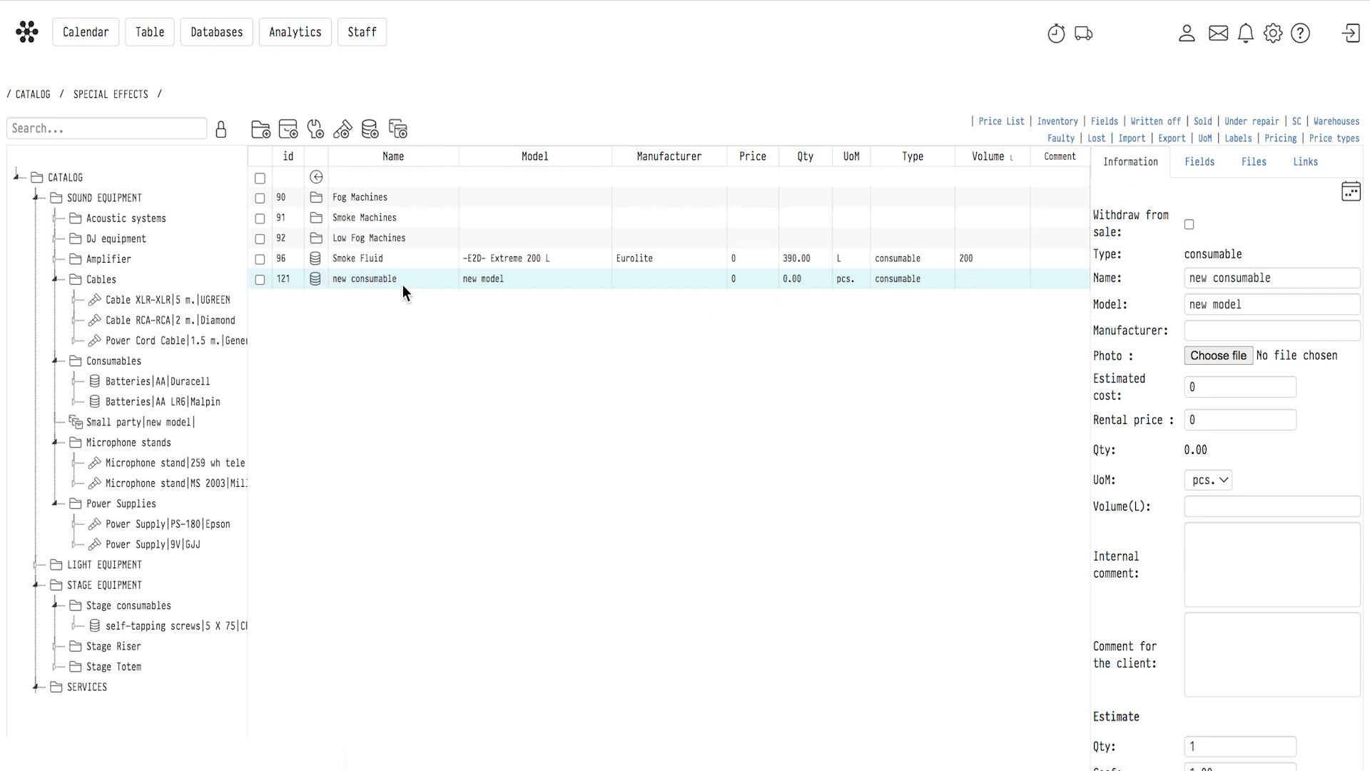
Name the new consumable Smoke Fluid, with model Example 200 L and manufacturer Example Manufacturer #1
{"action": "left_click", "coordinate": [1283, 278]}
{"action": "key", "text": "ctrl+a"}
{"action": "key", "text": "BackSpace"}
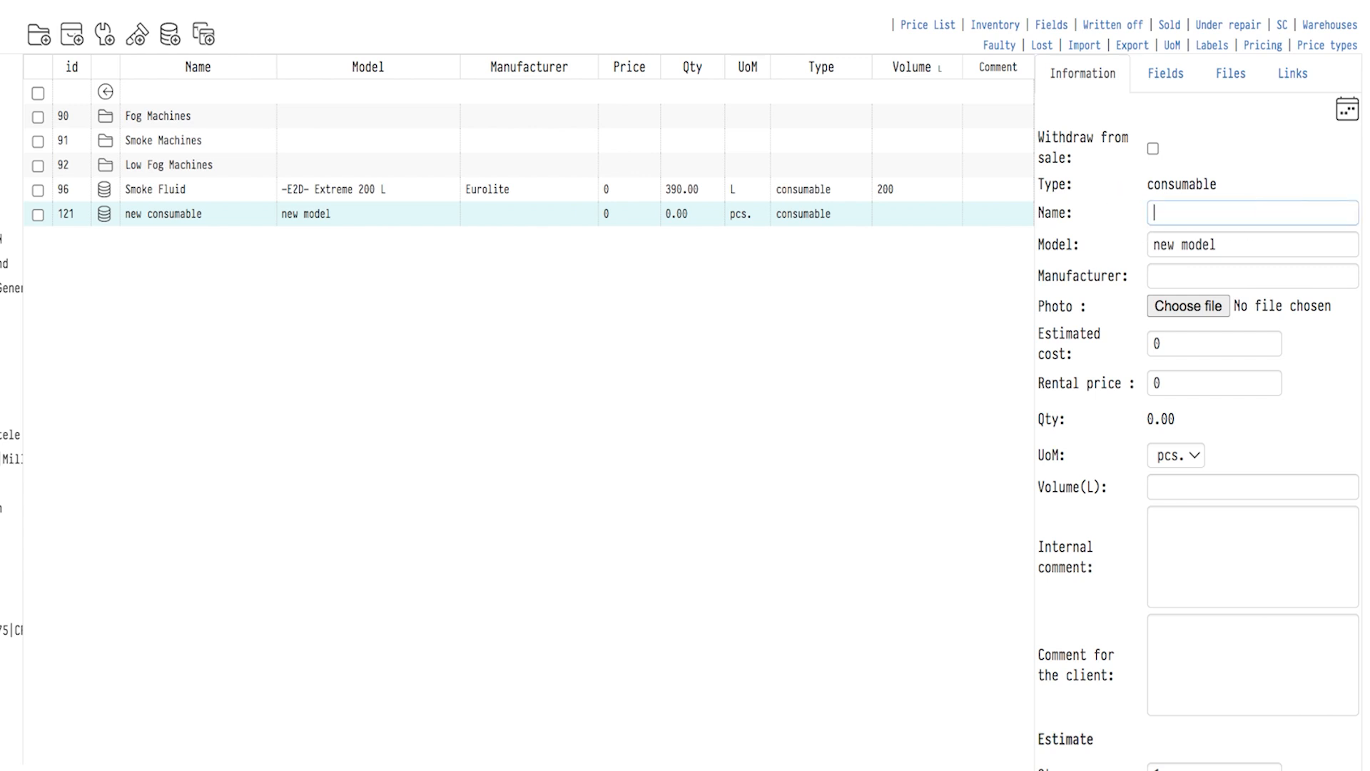
{"action": "type", "text": "Smoke Fluid"}
{"action": "key", "text": "Tab"}
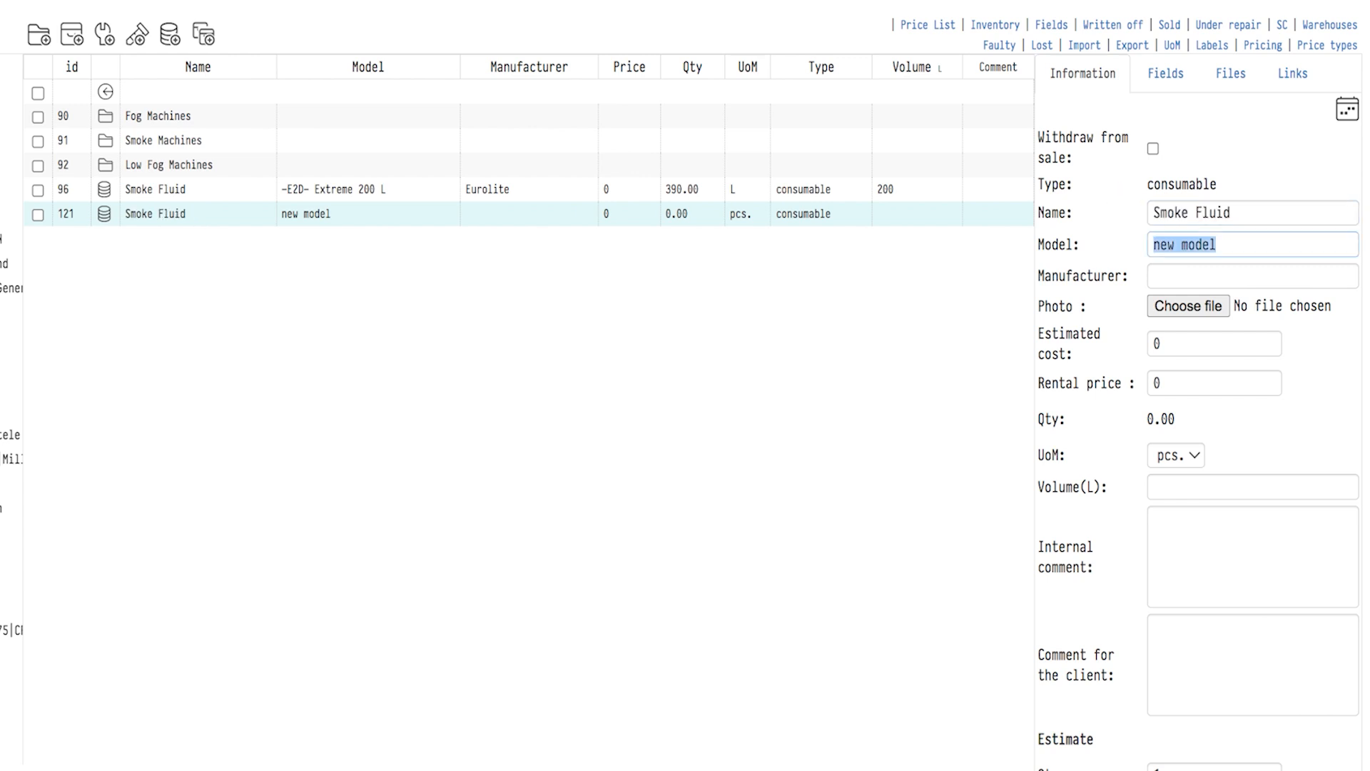
{"action": "type", "text": "Example 200 L"}
{"action": "key", "text": "Tab"}
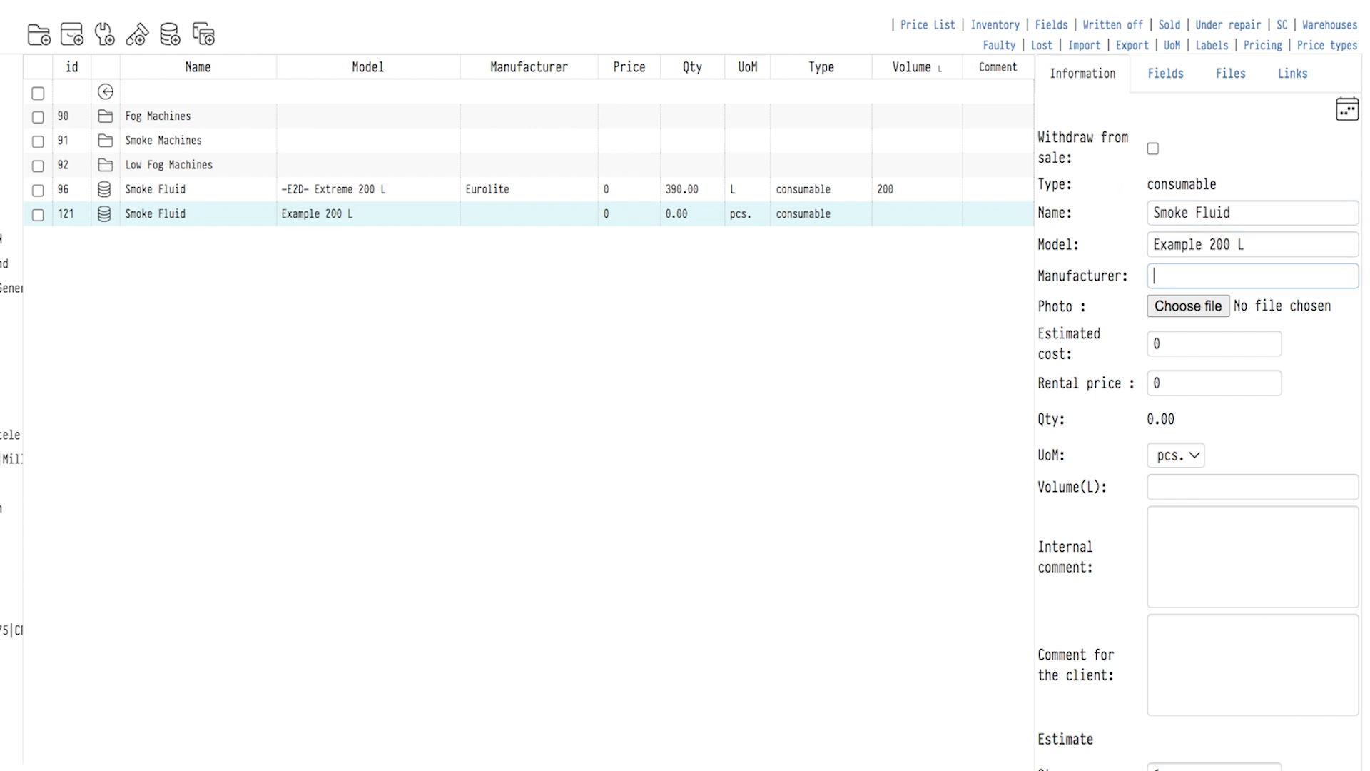
{"action": "type", "text": "Example Manufact"}
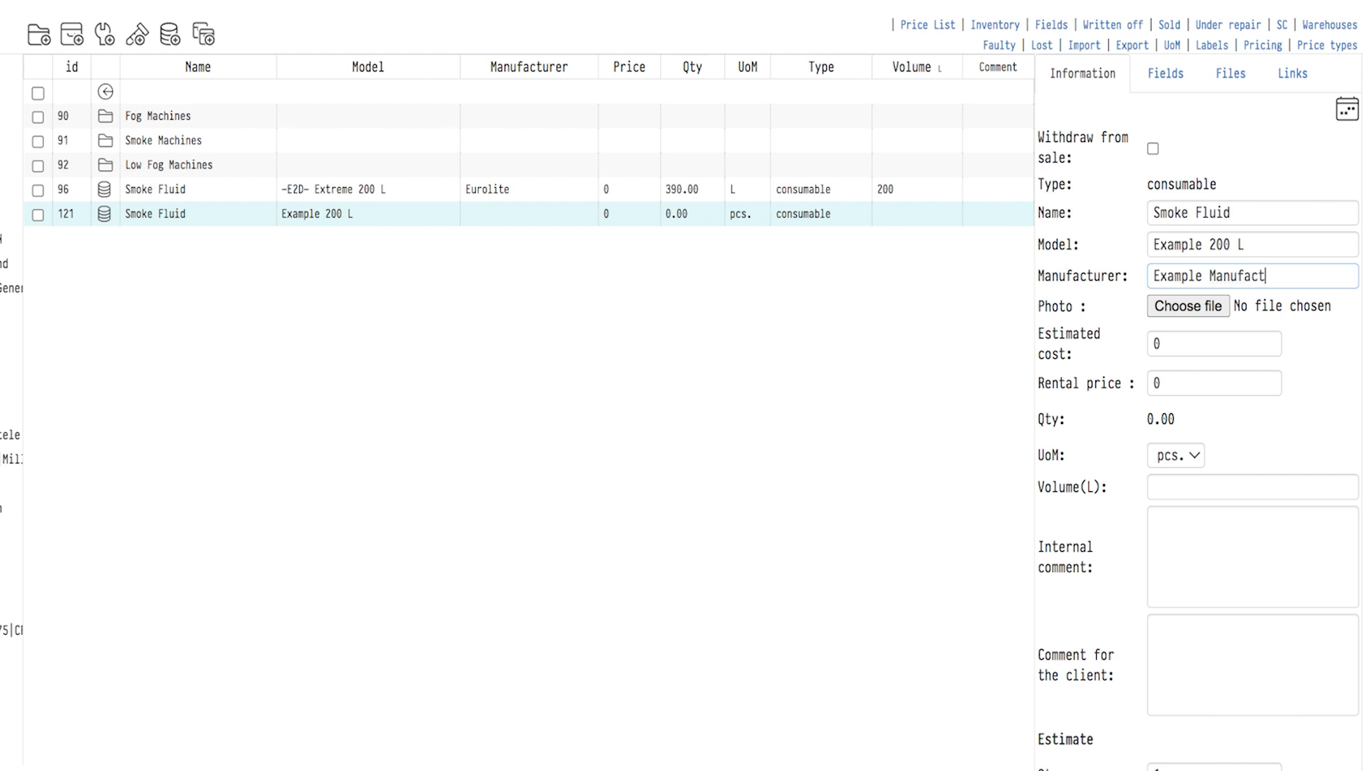
{"action": "type", "text": "urer #1"}
Set the Smoke Fluid's estimated cost and rental price to 1,6 each and its unit of measure to L
{"action": "double_click", "coordinate": [1162, 344]}
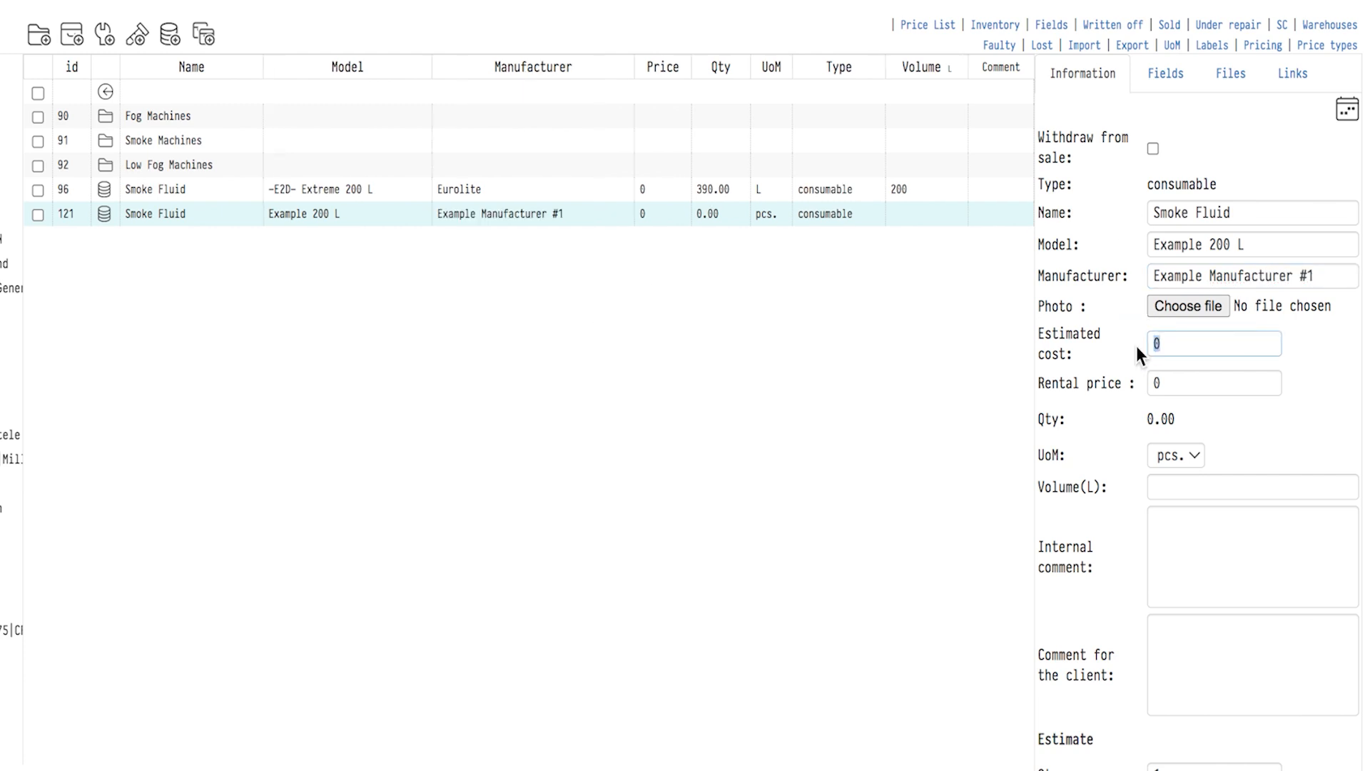
{"action": "type", "text": "1,6"}
{"action": "key", "text": "Tab"}
{"action": "type", "text": "1,6"}
{"action": "left_click", "coordinate": [1196, 455]}
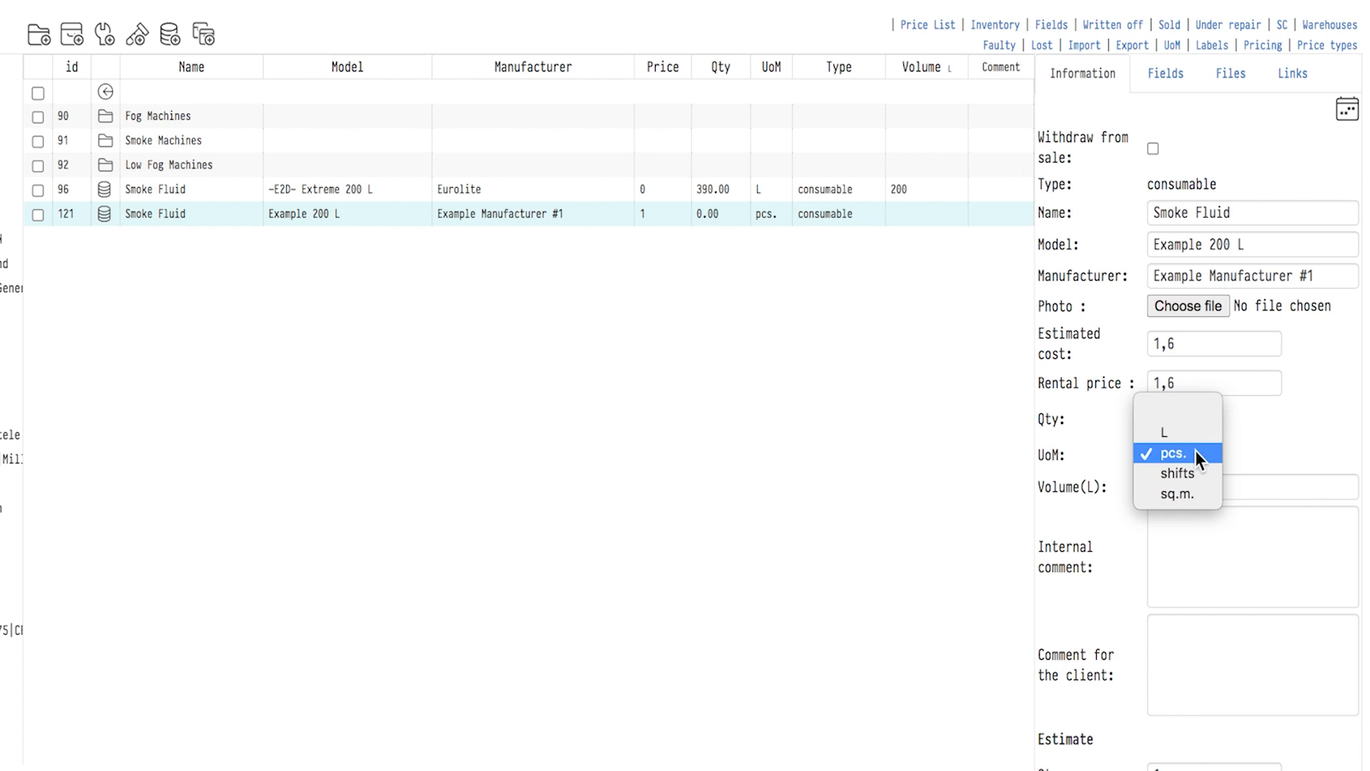
{"action": "left_click", "coordinate": [1196, 433]}
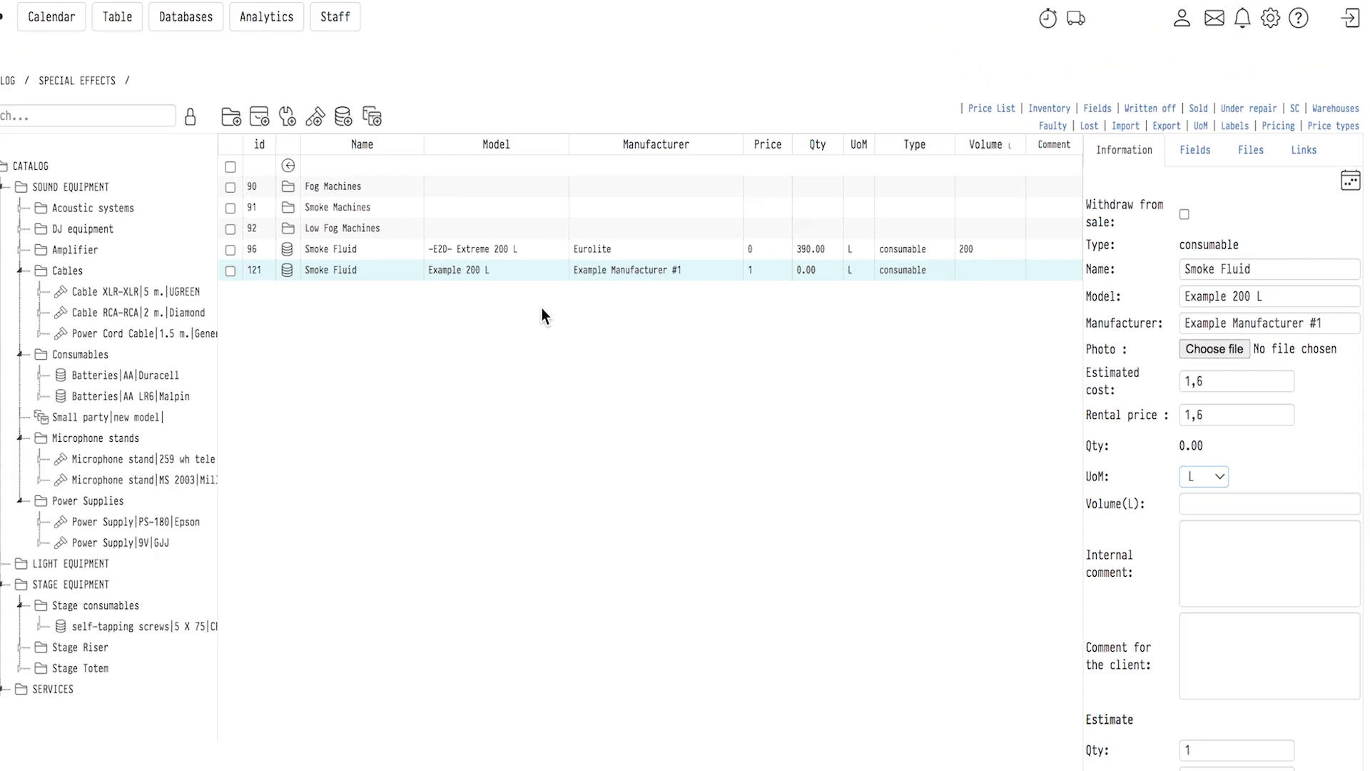
Open the Example 200 L Smoke Fluid entry and add its first SKU in the Main warehouse, copying the entry parameters
{"action": "double_click", "coordinate": [422, 279]}
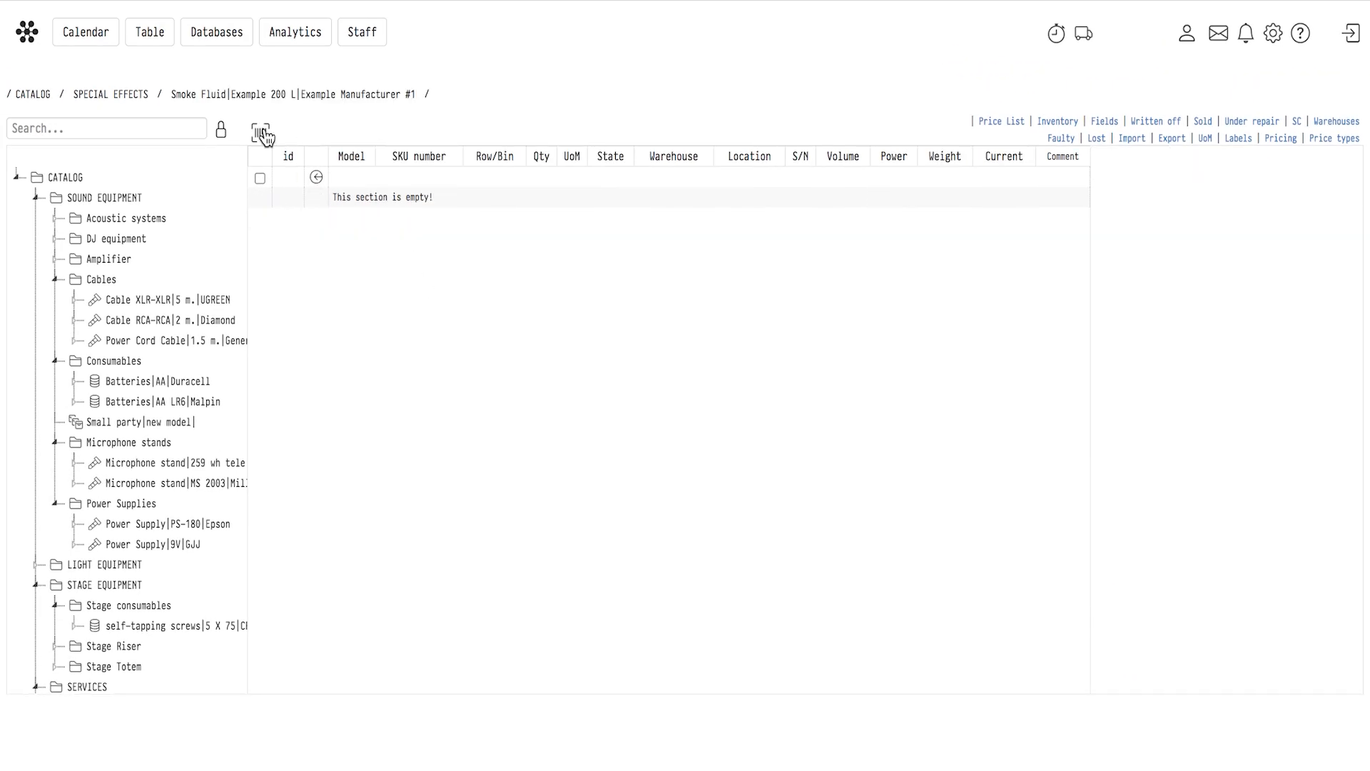
{"action": "left_click", "coordinate": [264, 136]}
{"action": "left_click", "coordinate": [694, 215]}
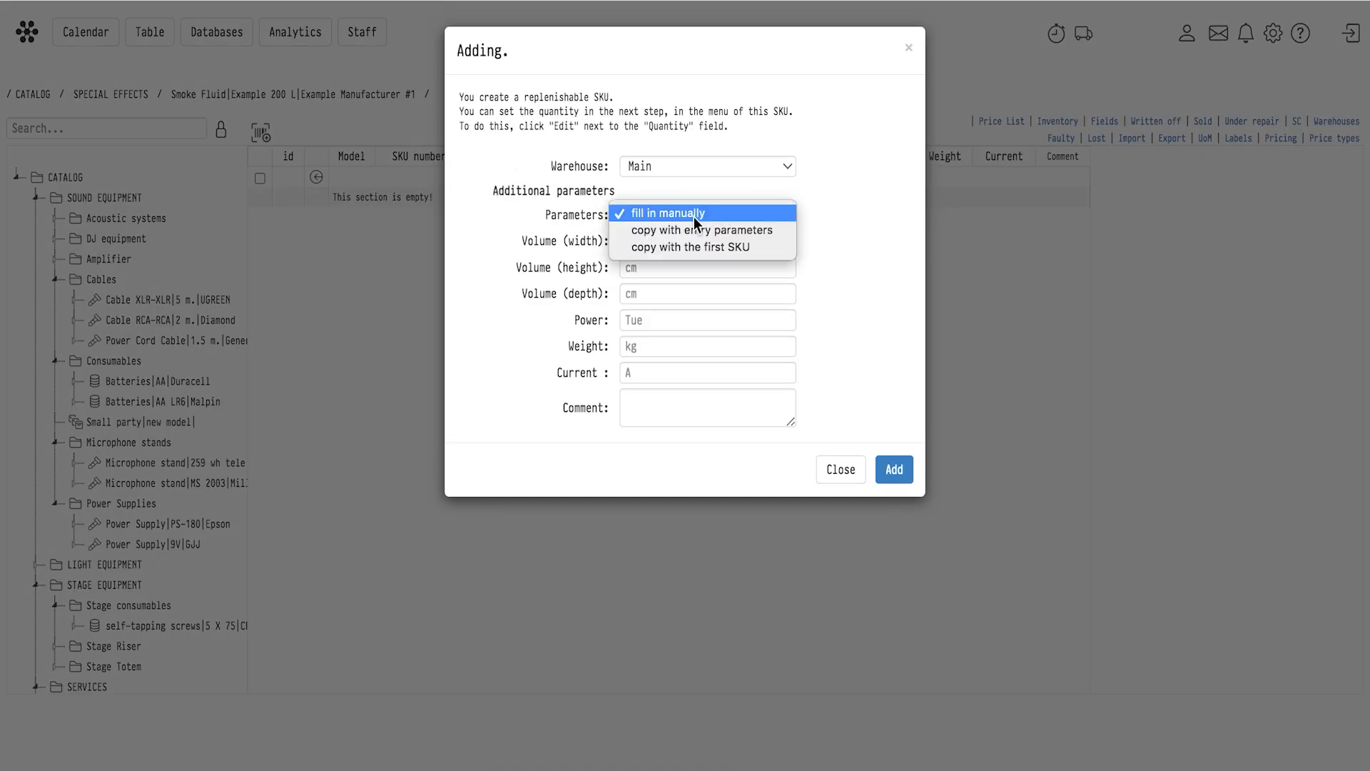
{"action": "left_click", "coordinate": [713, 227]}
{"action": "left_click", "coordinate": [893, 471]}
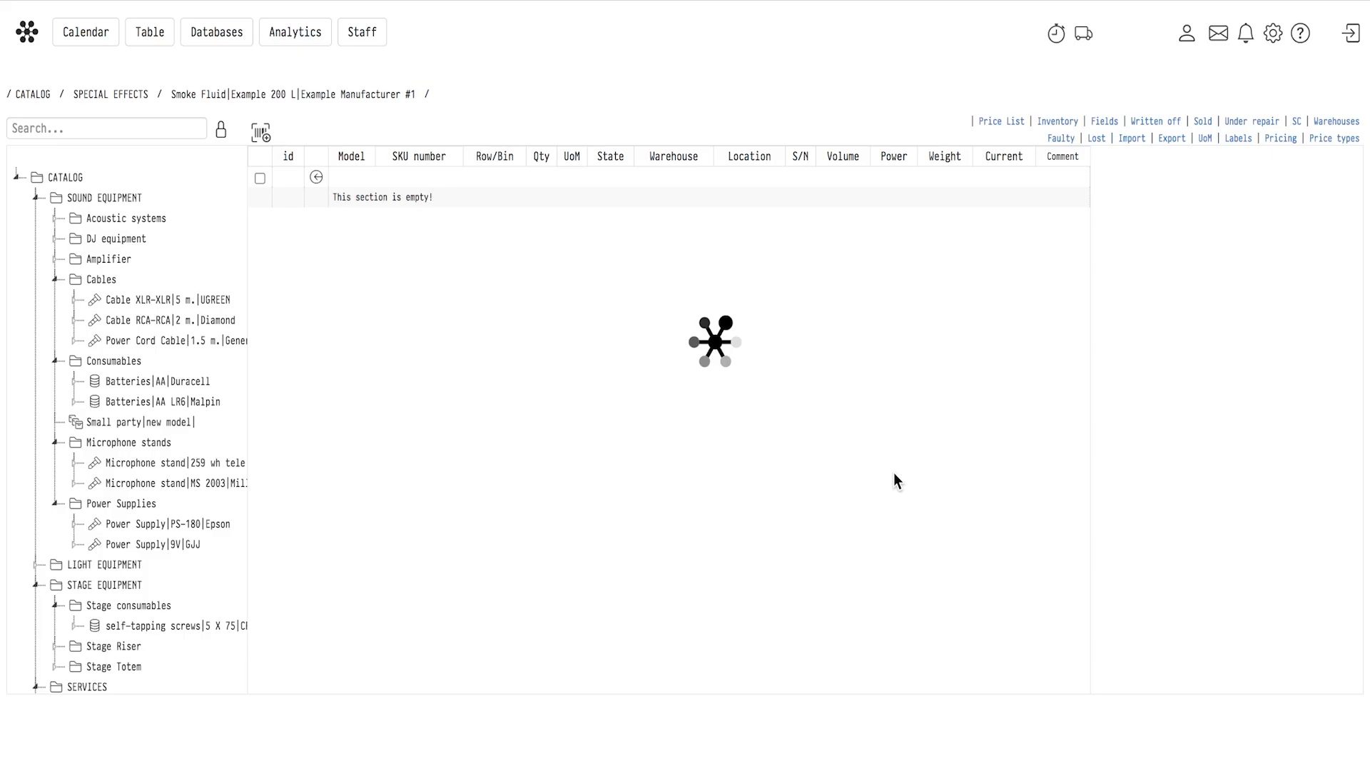
Add a second SKU to the Smoke Fluid entry in the Main warehouse, again copying the entry parameters
{"action": "left_click", "coordinate": [261, 133]}
{"action": "left_click", "coordinate": [674, 215]}
{"action": "left_click", "coordinate": [679, 229]}
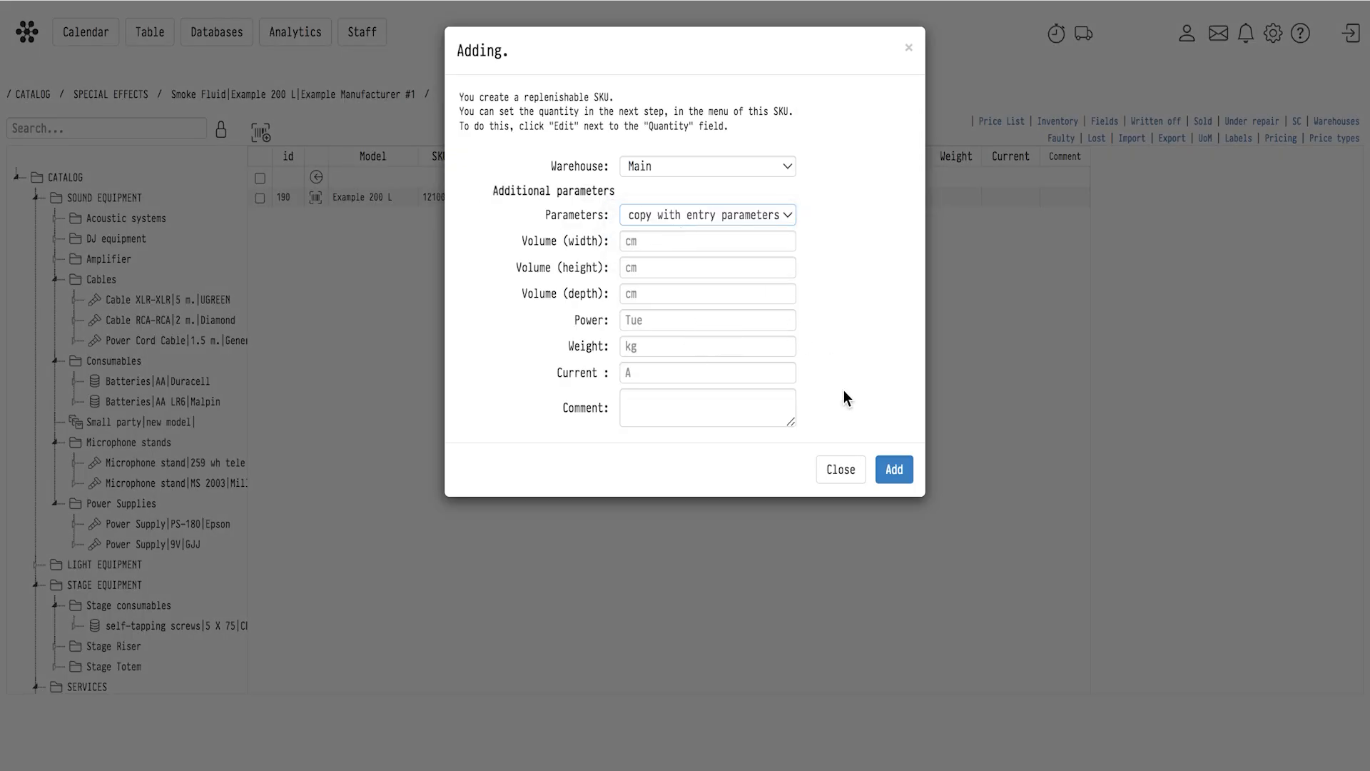
{"action": "left_click", "coordinate": [895, 477]}
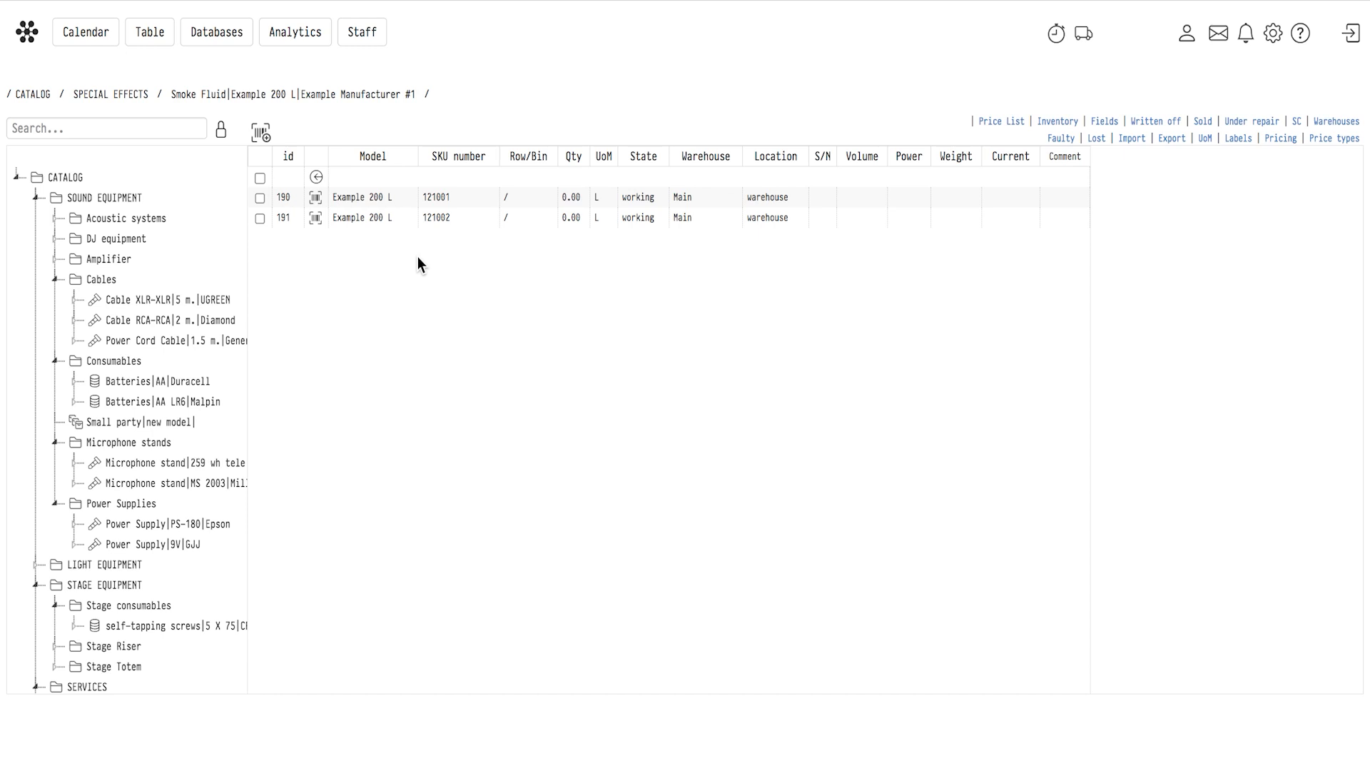
Record a purchase for SKU 121001 with quantity 200, date 12.05.2026 and batch cost 610
{"action": "left_click", "coordinate": [361, 197]}
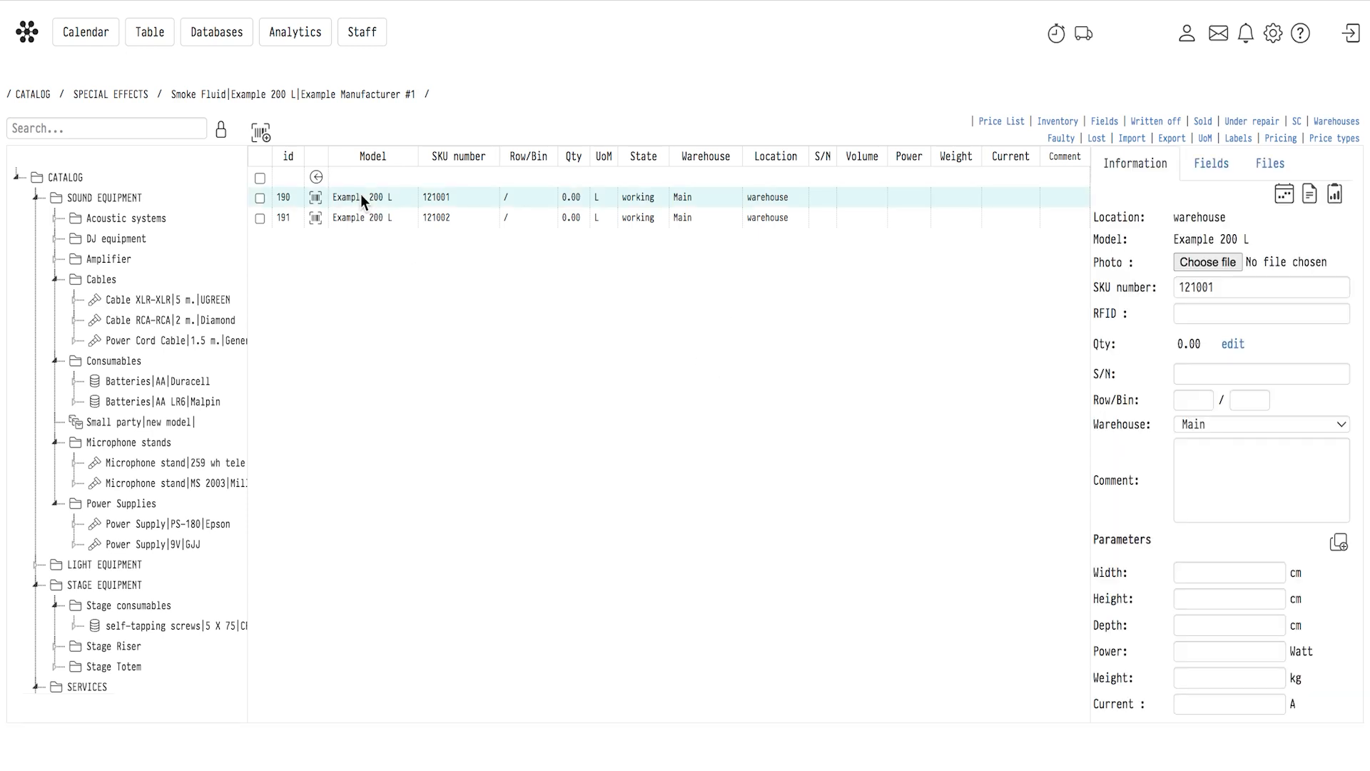
{"action": "left_click", "coordinate": [1233, 345]}
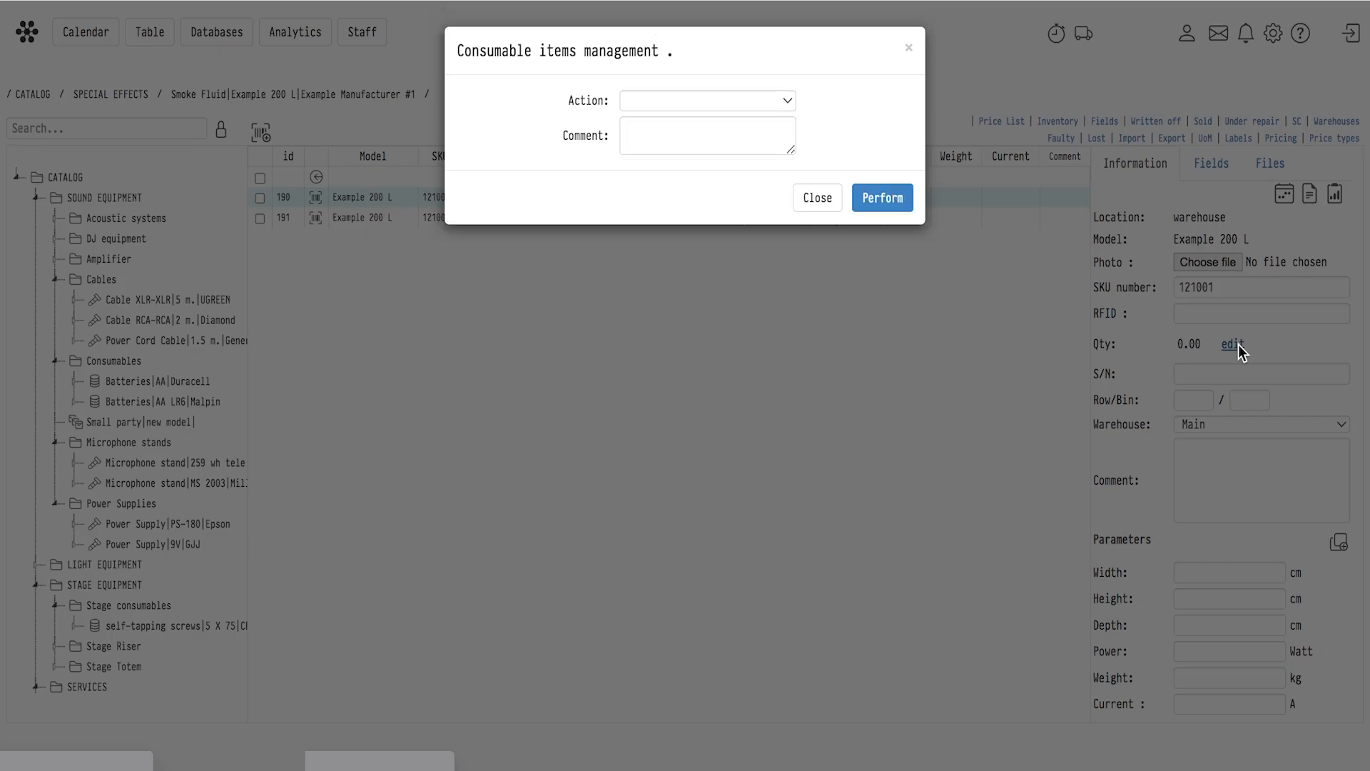
{"action": "left_click", "coordinate": [786, 98]}
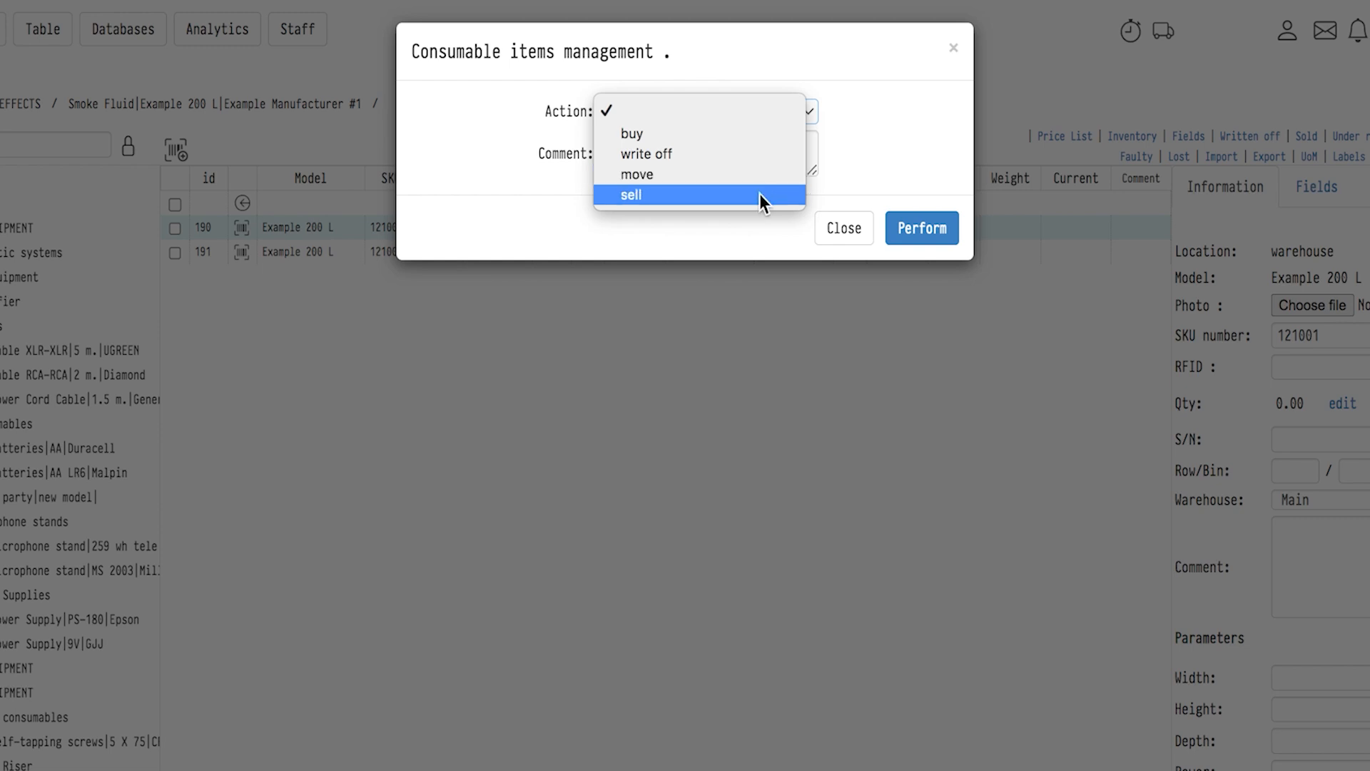
{"action": "left_click", "coordinate": [742, 135]}
{"action": "left_click", "coordinate": [669, 143]}
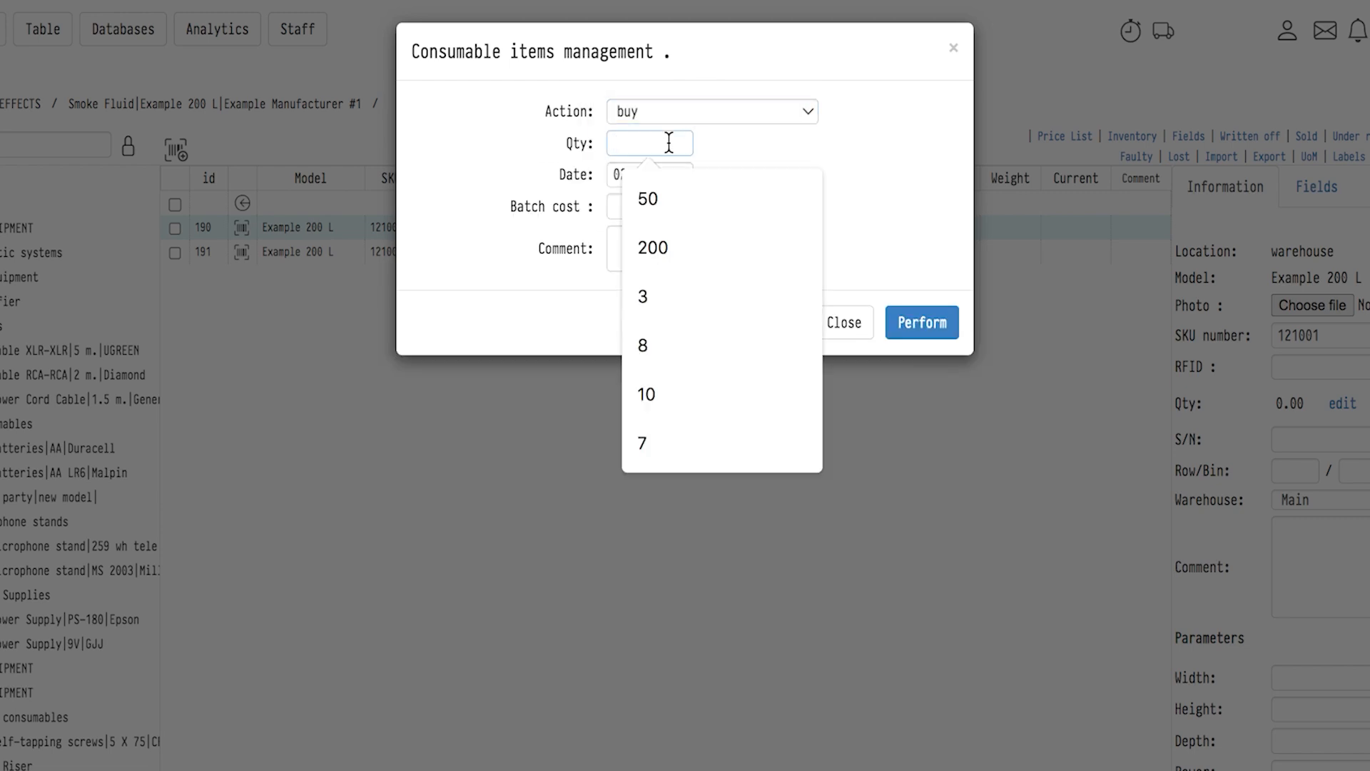
{"action": "left_click", "coordinate": [653, 248]}
{"action": "key", "text": "Tab"}
{"action": "type", "text": "12.05.2026"}
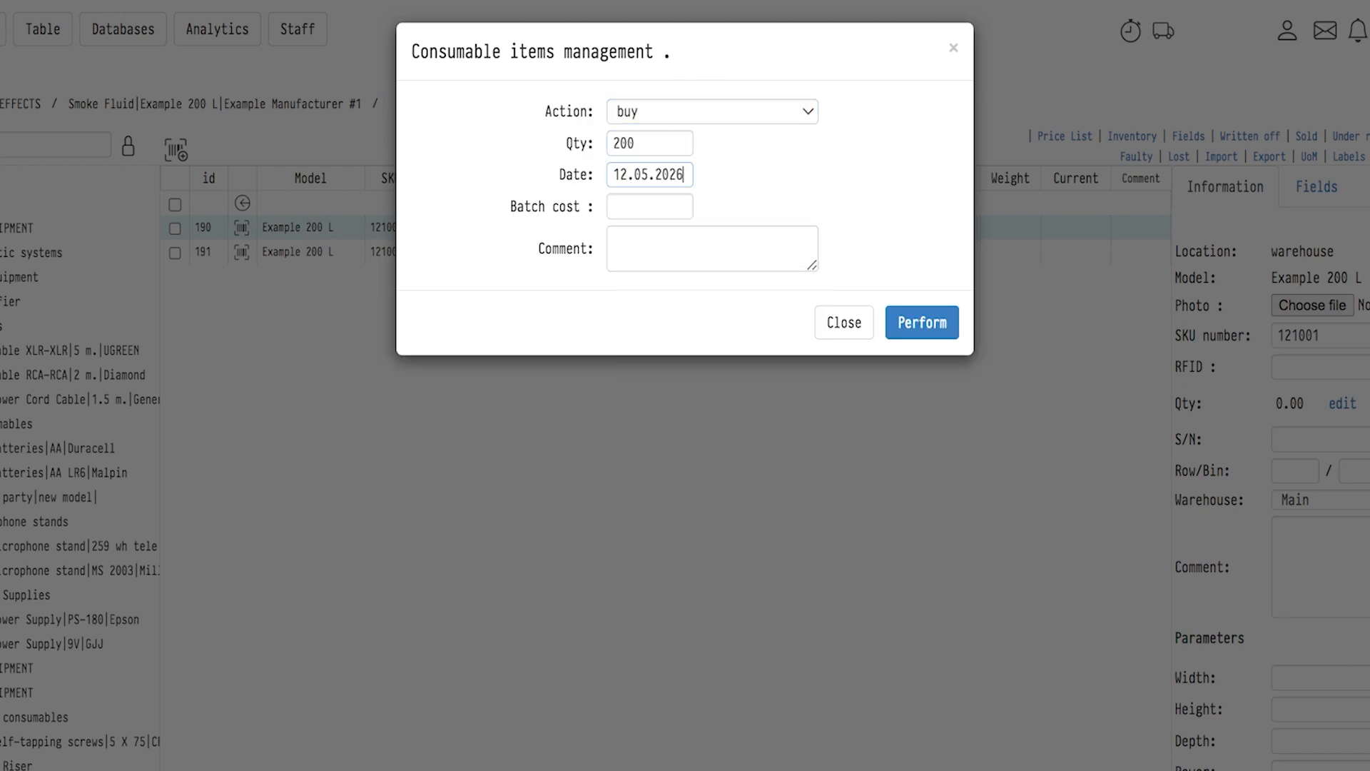
{"action": "key", "text": "Tab"}
{"action": "type", "text": "610"}
{"action": "left_click", "coordinate": [921, 323]}
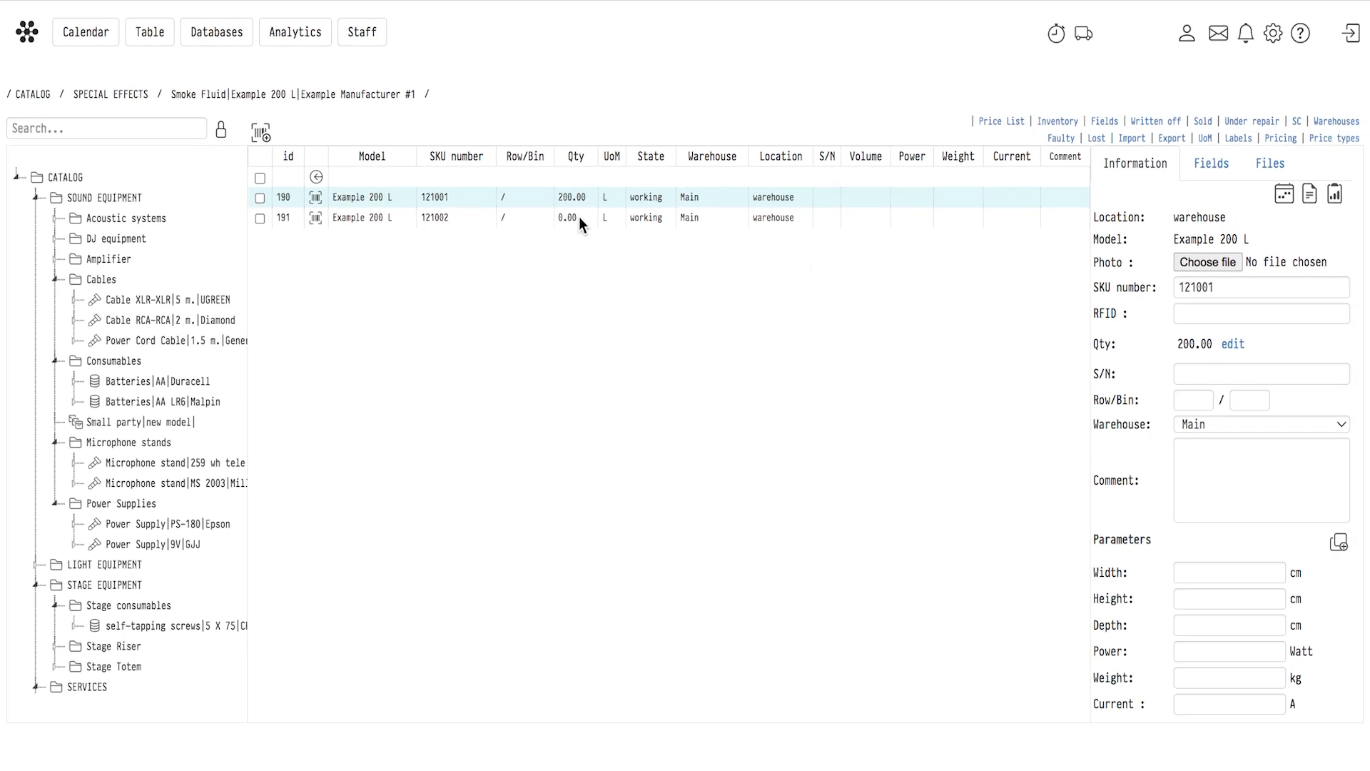
Record a purchase for SKU 121002 with quantity 200, date 12.05.2026 and batch cost 610
{"action": "left_click", "coordinate": [578, 216]}
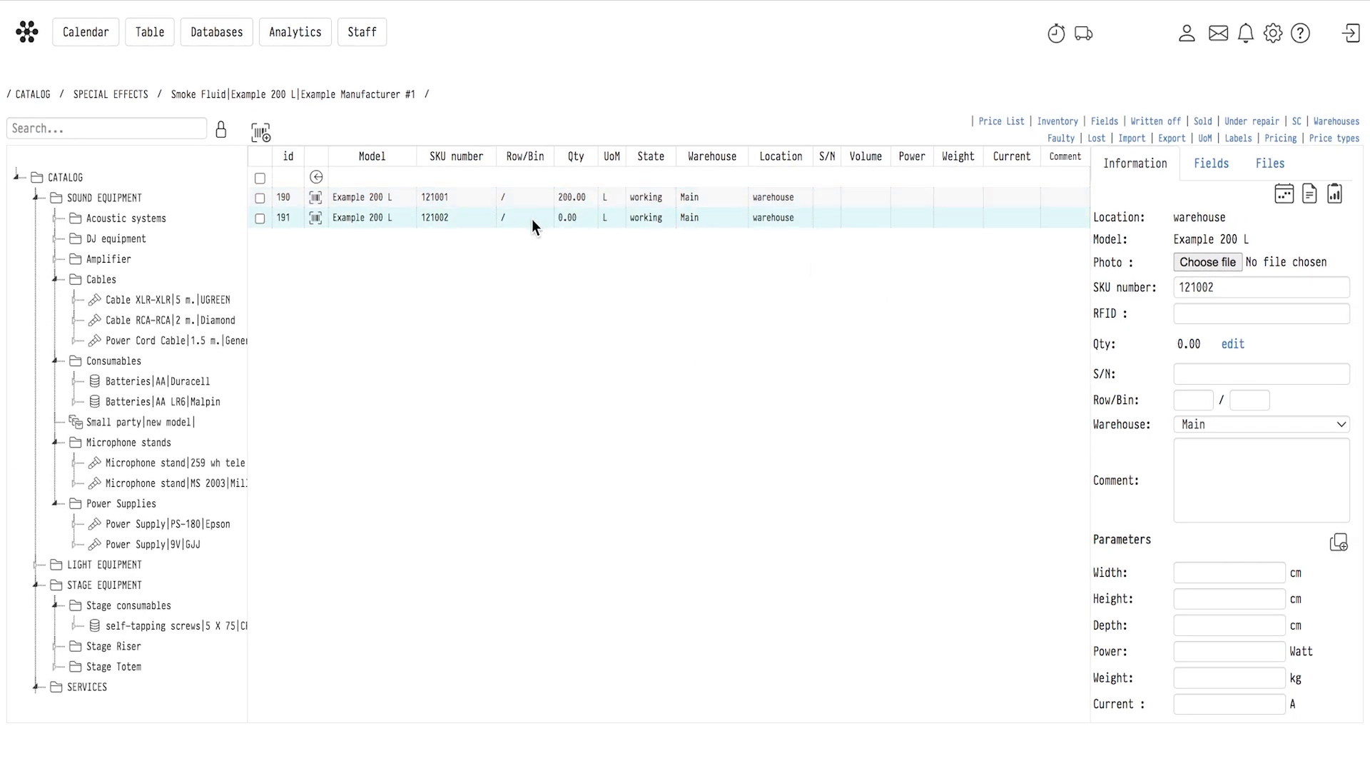
{"action": "left_click", "coordinate": [1233, 344]}
{"action": "left_click", "coordinate": [783, 99]}
{"action": "left_click", "coordinate": [671, 120]}
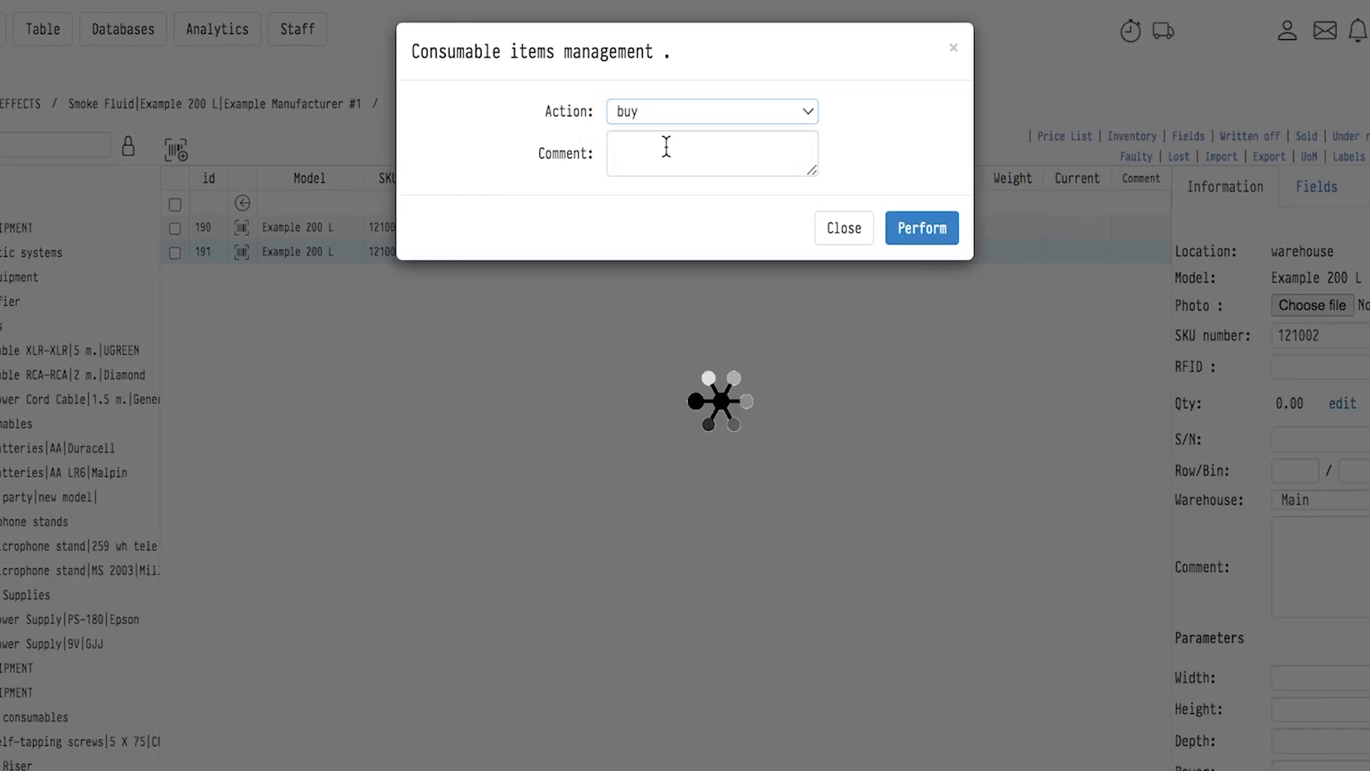
{"action": "left_click", "coordinate": [661, 142]}
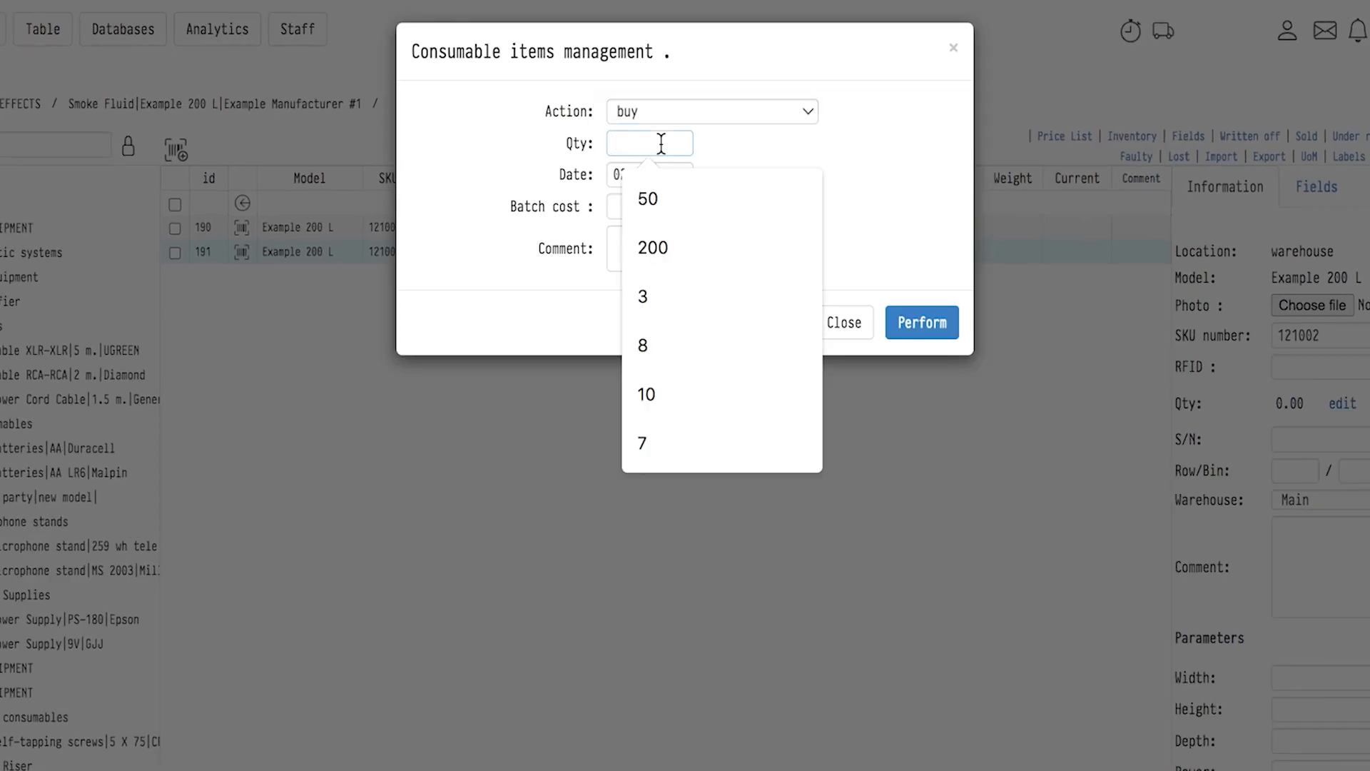
{"action": "left_click", "coordinate": [652, 245]}
{"action": "key", "text": "Tab"}
{"action": "type", "text": "12."}
{"action": "left_click", "coordinate": [682, 229]}
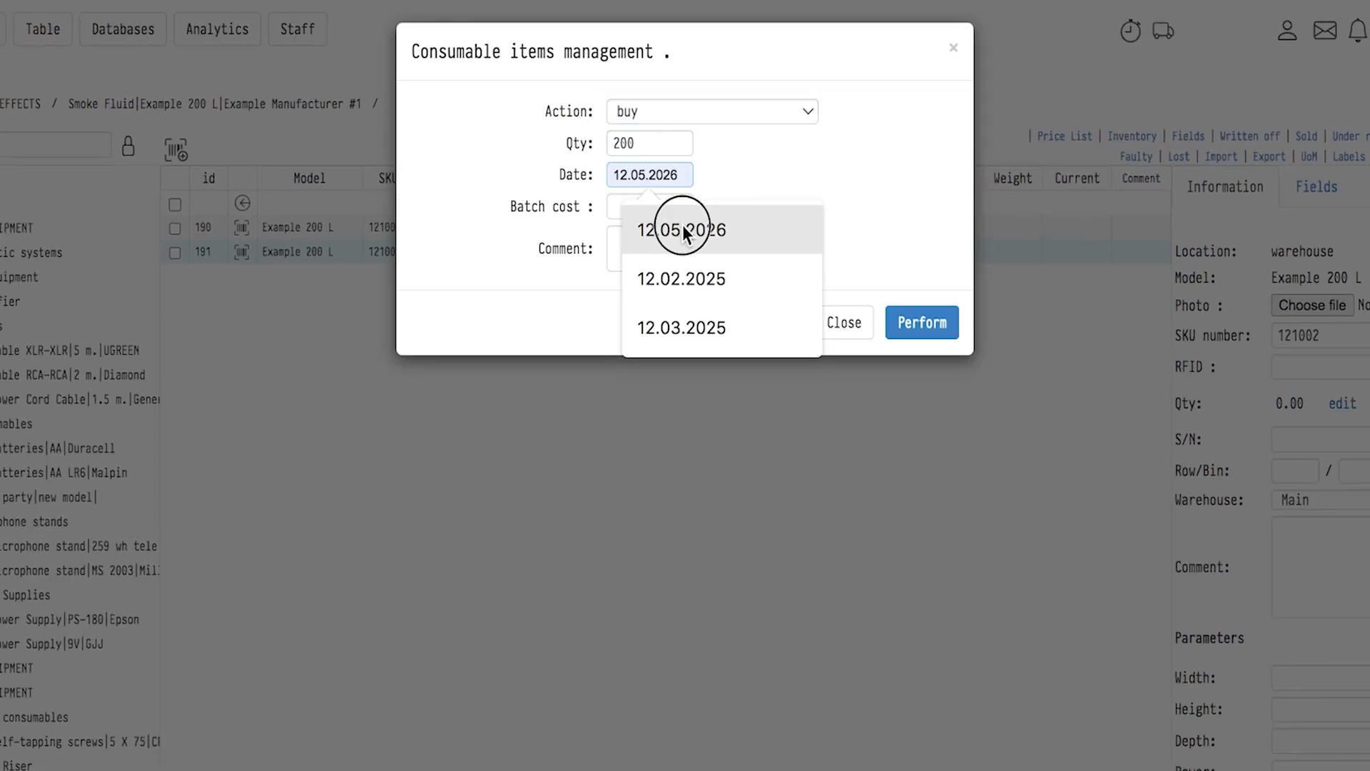
{"action": "left_click", "coordinate": [648, 207]}
{"action": "type", "text": "610"}
{"action": "left_click", "coordinate": [926, 329]}
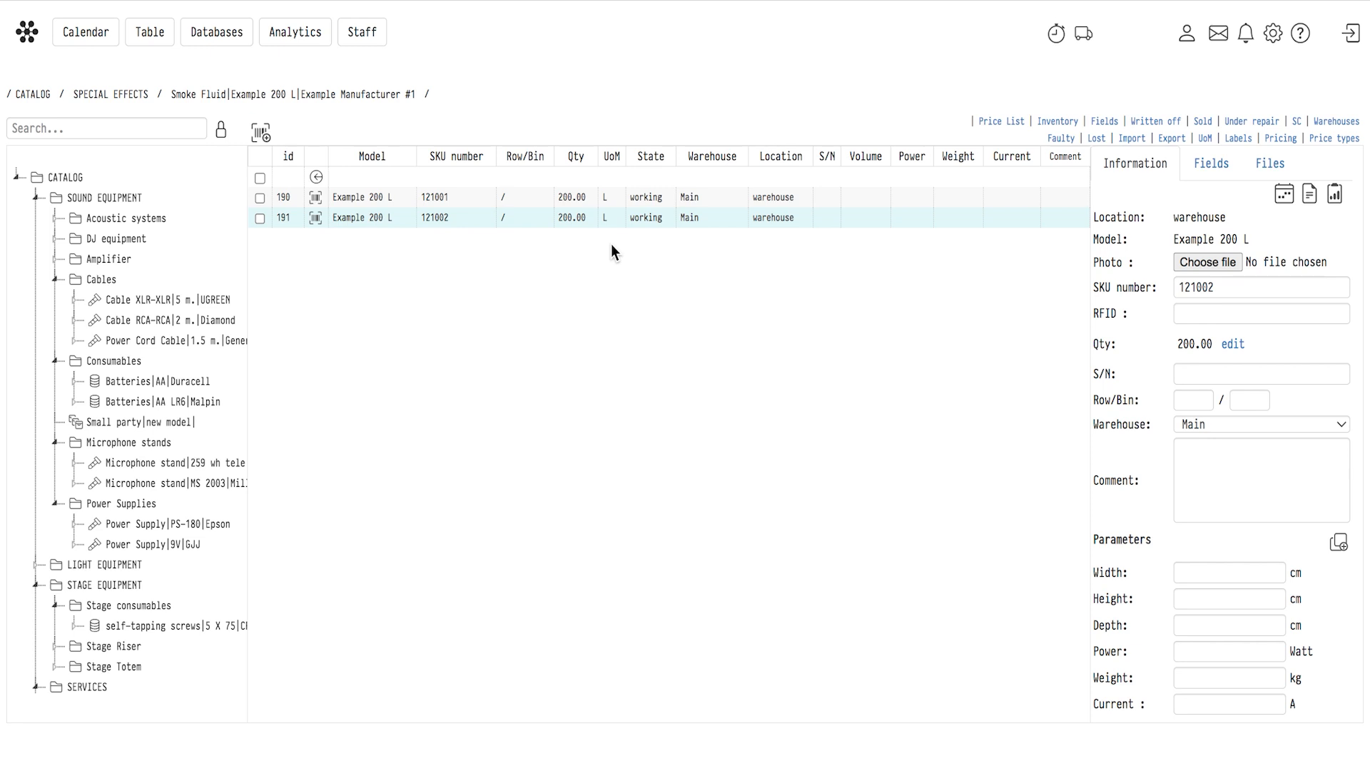
Return to the catalog root and open the Cables folder under SOUND EQUIPMENT
{"action": "left_click", "coordinate": [314, 174]}
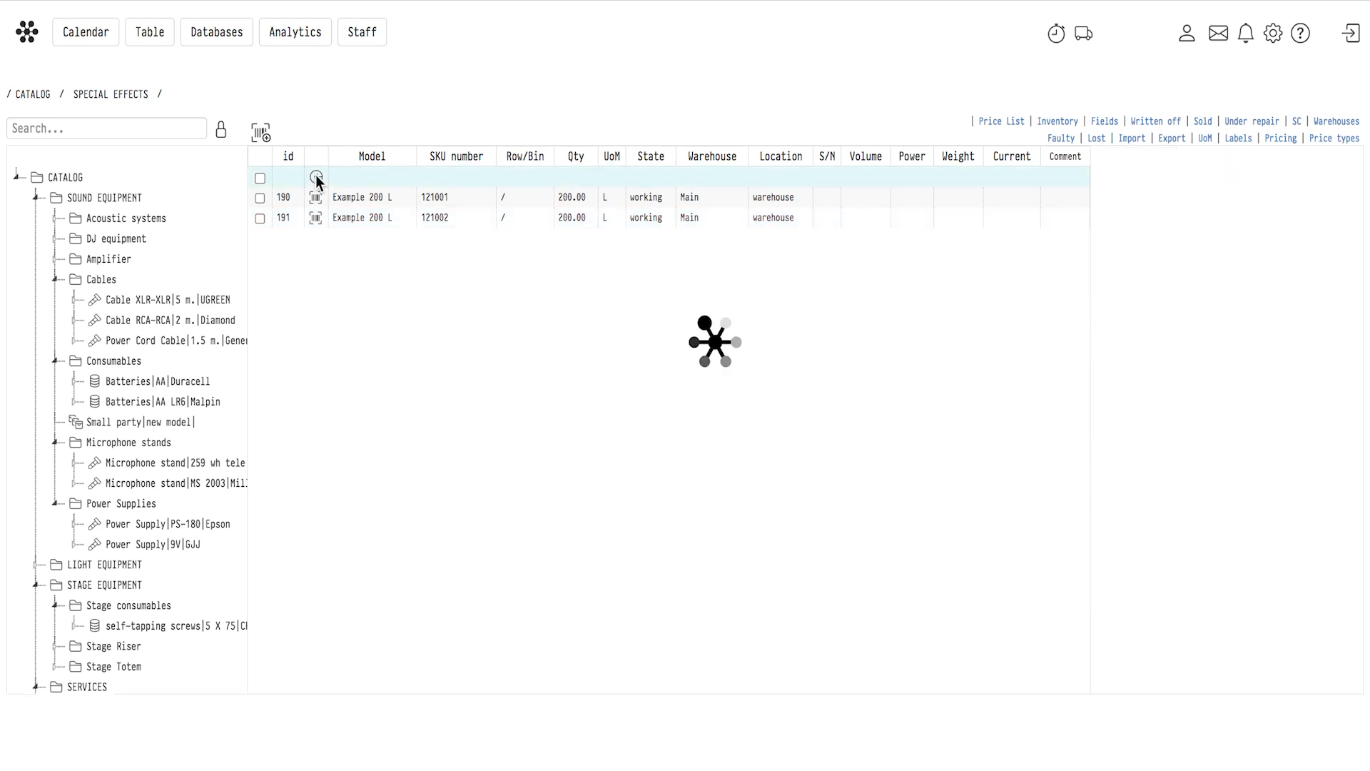
{"action": "left_click", "coordinate": [315, 176]}
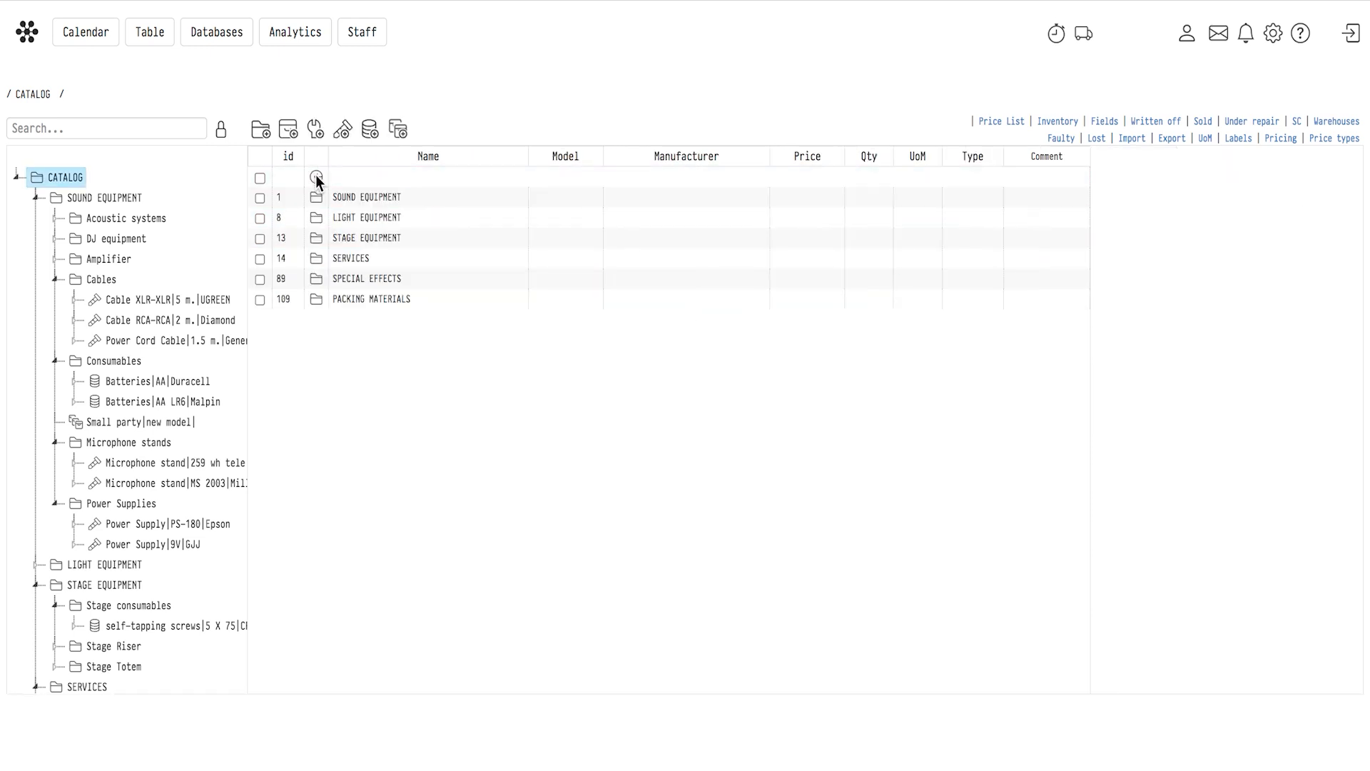
{"action": "double_click", "coordinate": [342, 199]}
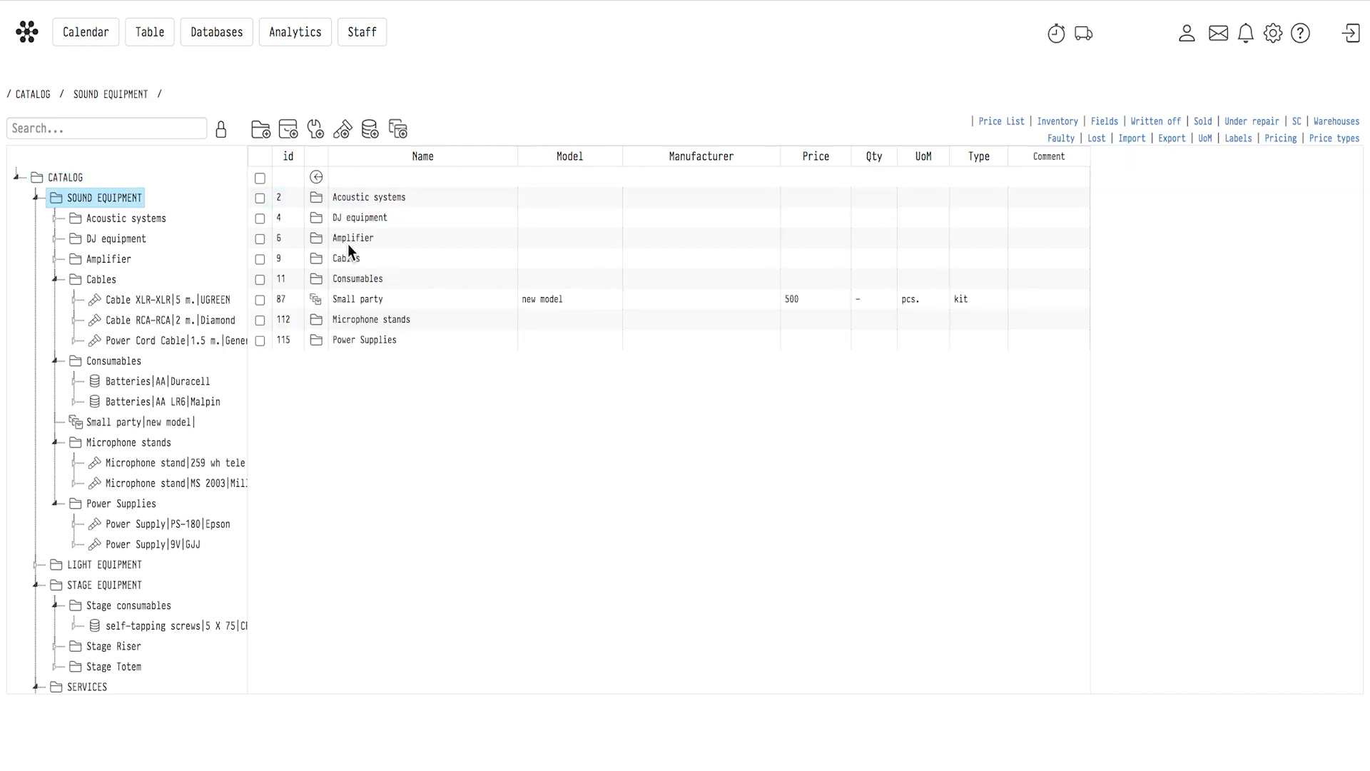
{"action": "double_click", "coordinate": [351, 260]}
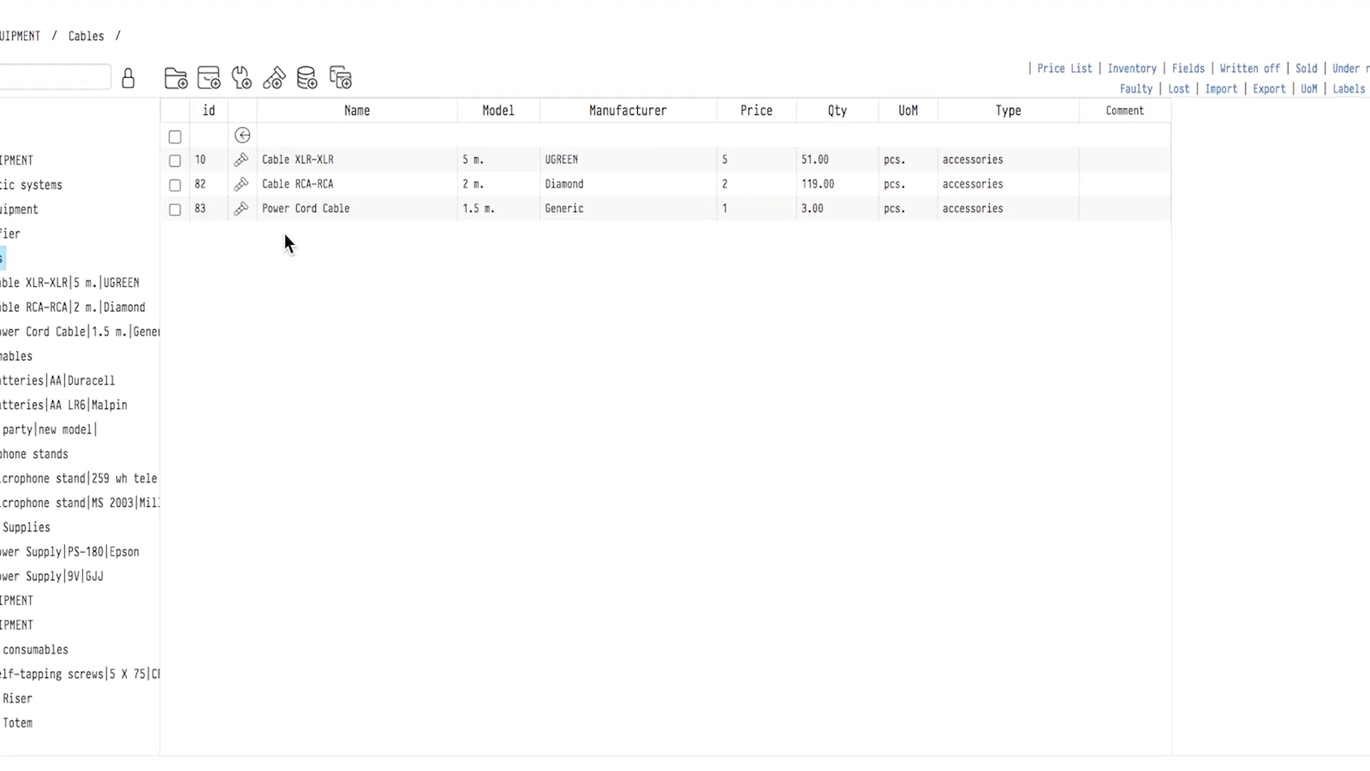
Add an accessory entry to the Cables folder named Cable Jack-Jack, model 2 m., manufacturer Example Manufacturer #2
{"action": "left_click", "coordinate": [277, 84]}
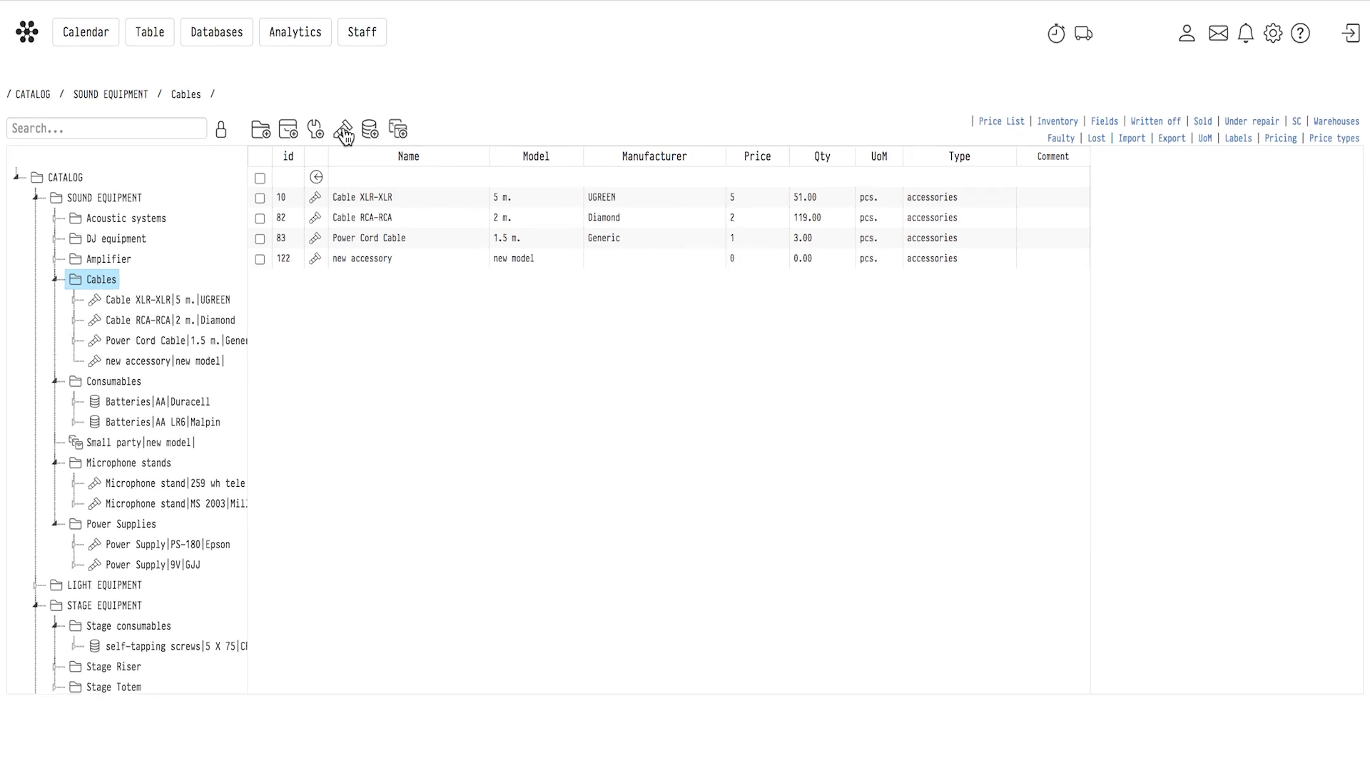
{"action": "left_click", "coordinate": [357, 258]}
{"action": "triple_click", "coordinate": [1278, 279]}
{"action": "type", "text": "C"}
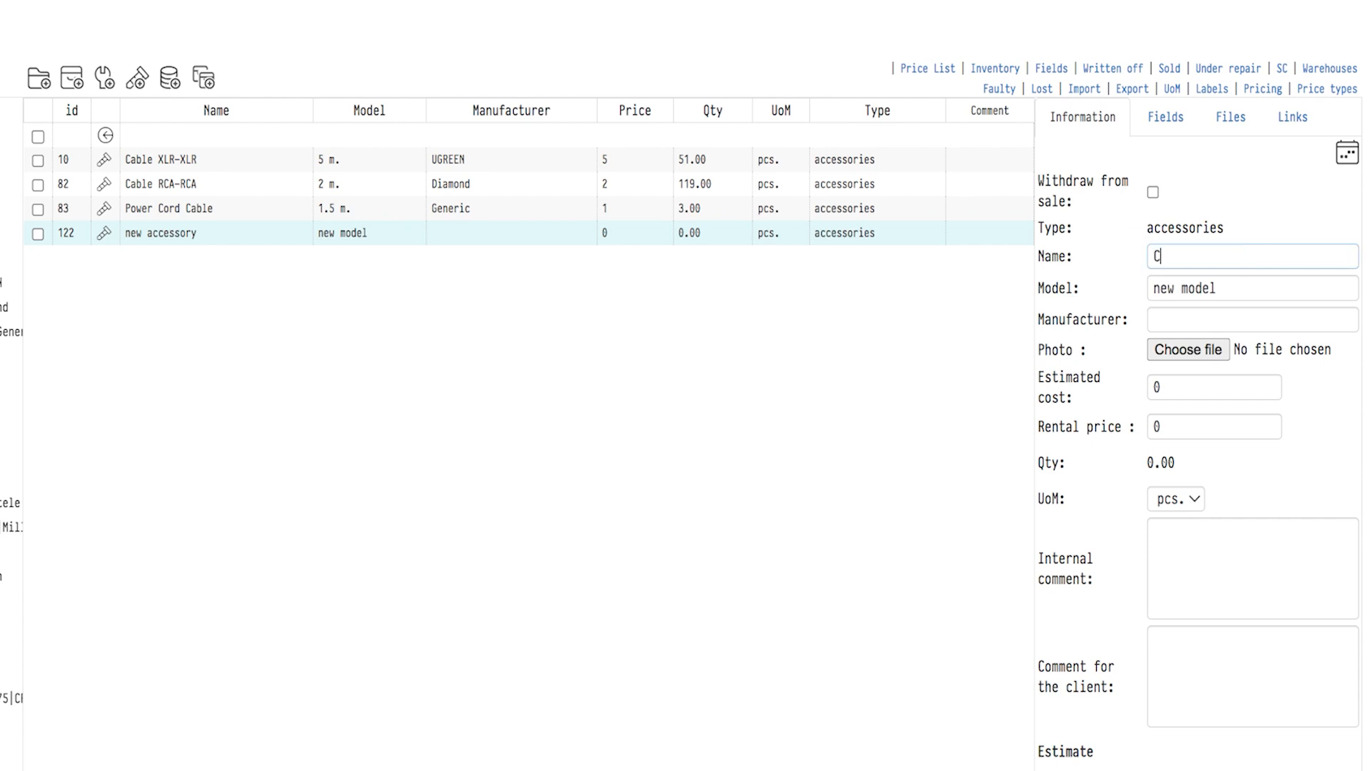
{"action": "type", "text": "able Jack-Jack"}
{"action": "key", "text": "Tab"}
{"action": "type", "text": "2 m."}
{"action": "key", "text": "Tab"}
{"action": "type", "text": "Ex"}
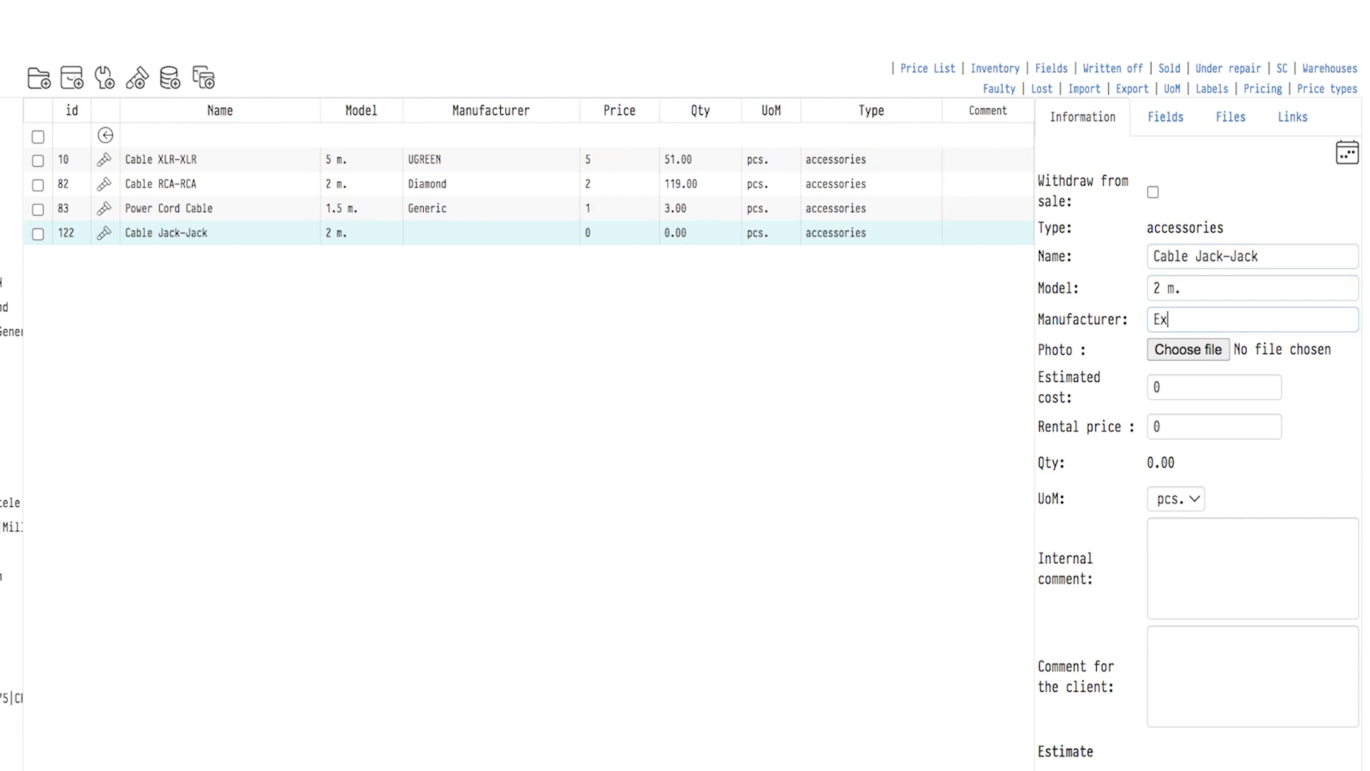
{"action": "type", "text": "ample Manufacturer #2"}
Set the Cable Jack-Jack entry's estimated cost to 4, rental price to 0.5 and unit of measure to pcs
{"action": "key", "text": "Tab"}
{"action": "type", "text": "4"}
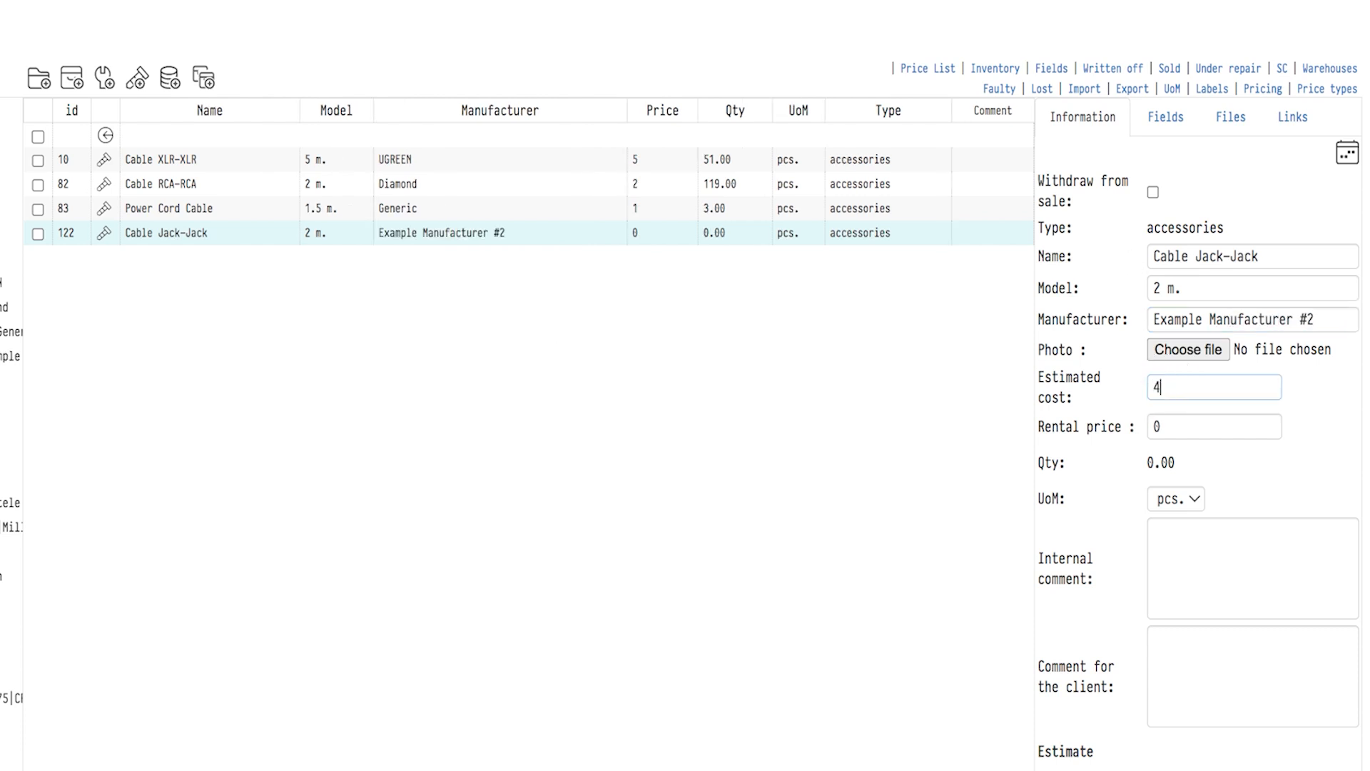
{"action": "key", "text": "Tab"}
{"action": "type", "text": "0.5"}
{"action": "left_click", "coordinate": [1192, 500]}
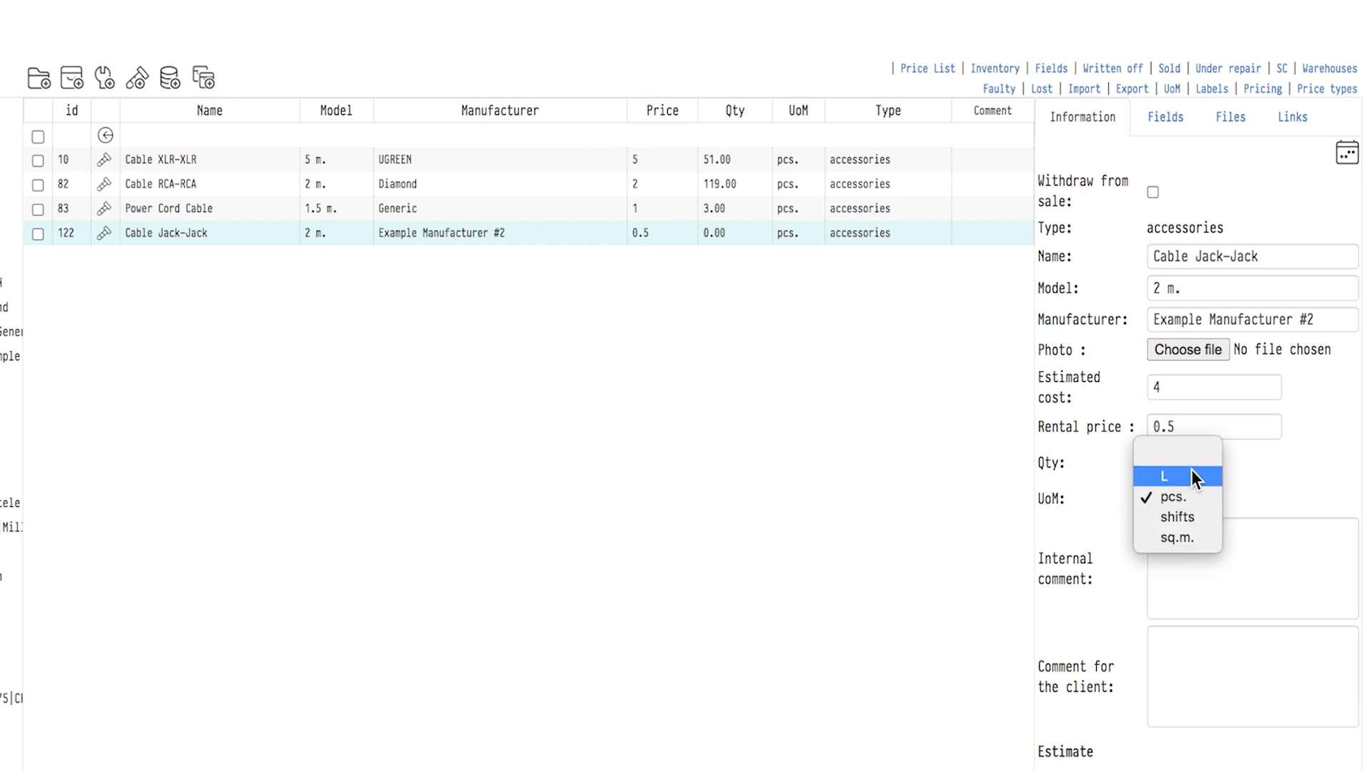
{"action": "left_click", "coordinate": [1195, 498]}
Open the Cable Jack-Jack entry and add a first SKU in the Main warehouse, copying the entry parameters
{"action": "double_click", "coordinate": [284, 233]}
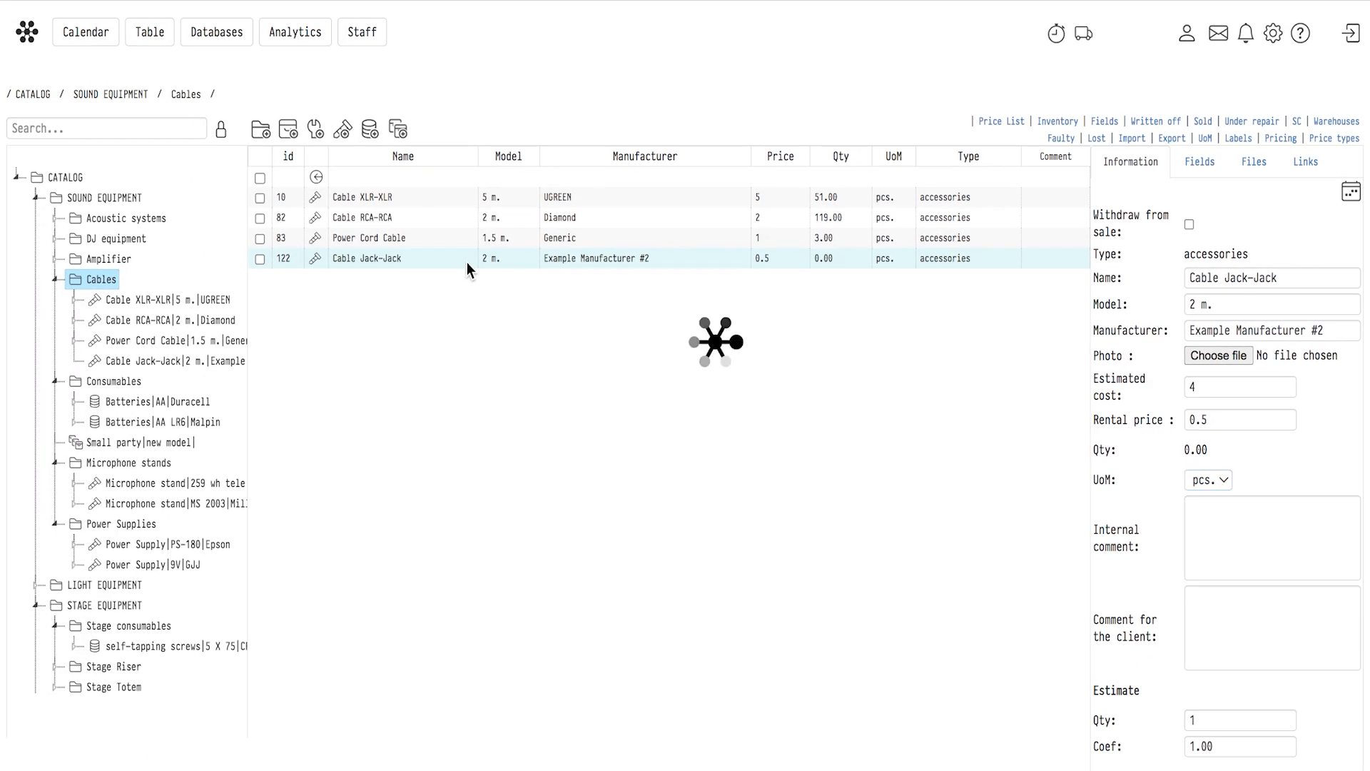
{"action": "left_click", "coordinate": [264, 133]}
{"action": "left_click", "coordinate": [714, 211]}
{"action": "left_click", "coordinate": [721, 228]}
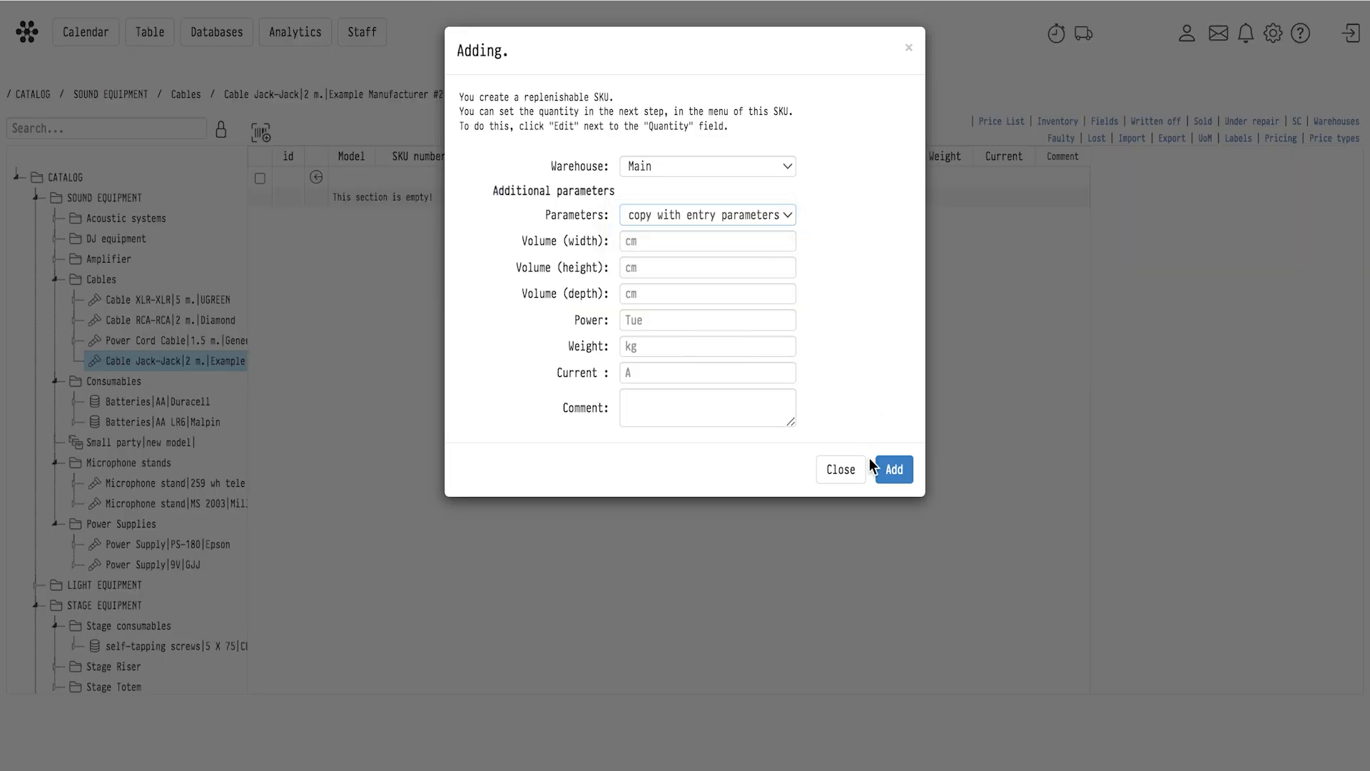
{"action": "left_click", "coordinate": [892, 468]}
Add a second SKU to the Cable Jack-Jack entry in the Main warehouse, copying the entry parameters
{"action": "left_click", "coordinate": [261, 132]}
{"action": "left_click", "coordinate": [707, 213]}
{"action": "left_click", "coordinate": [717, 227]}
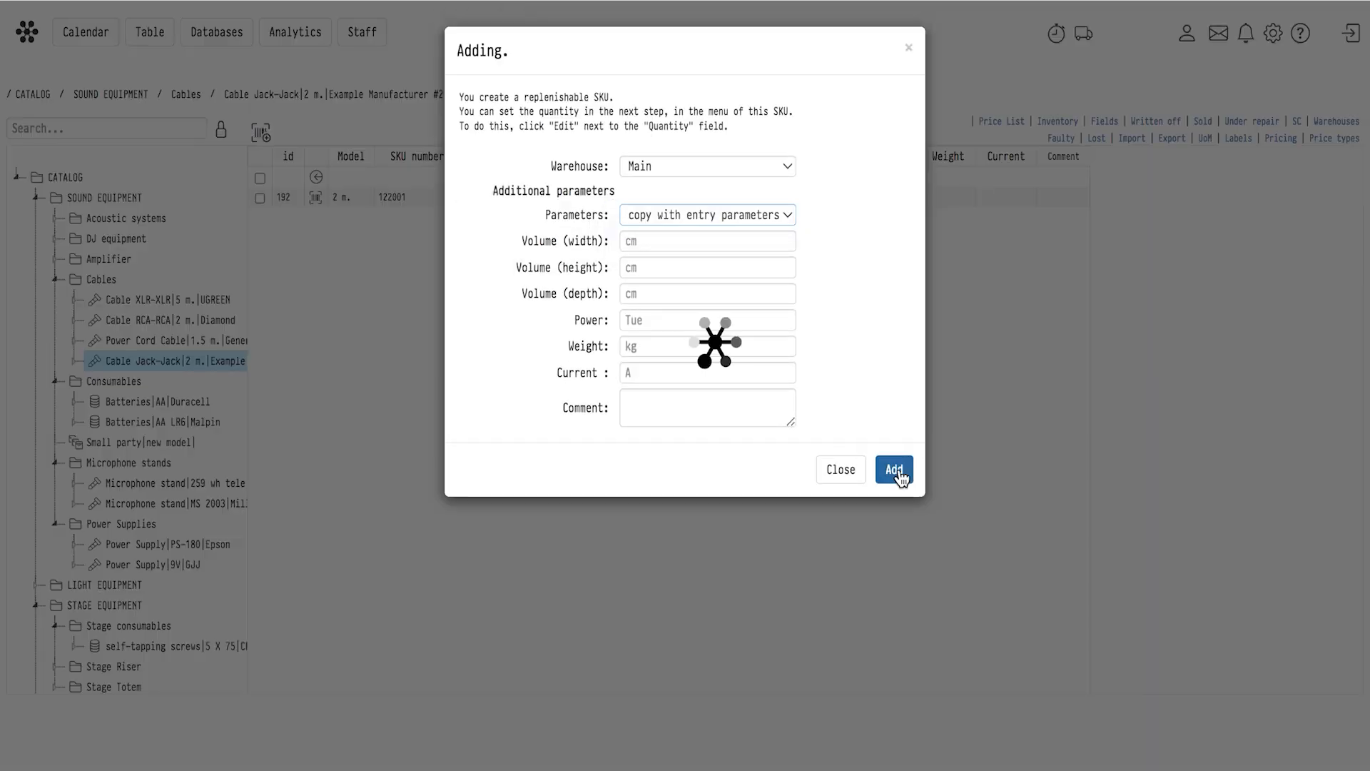
{"action": "left_click", "coordinate": [892, 468]}
Add a third SKU to the Cable Jack-Jack entry in the Main warehouse with the entry parameters copied
{"action": "left_click", "coordinate": [262, 133]}
{"action": "left_click", "coordinate": [706, 214]}
{"action": "left_click", "coordinate": [716, 228]}
{"action": "left_click", "coordinate": [893, 469]}
Record a purchase for SKU 122001 with quantity 10, filling in the purchase date and batch cost
{"action": "left_click", "coordinate": [397, 193]}
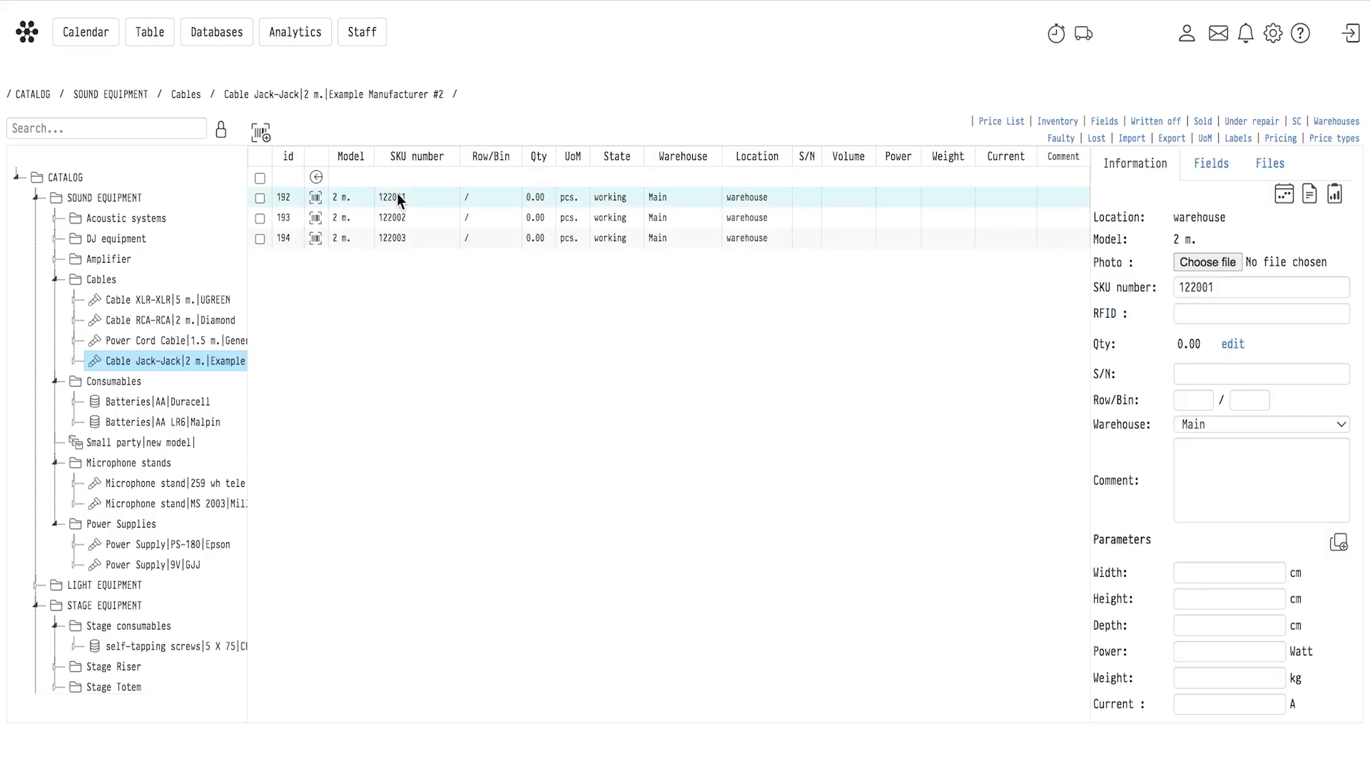
{"action": "left_click", "coordinate": [1234, 344]}
{"action": "left_click", "coordinate": [781, 100]}
{"action": "left_click", "coordinate": [688, 120]}
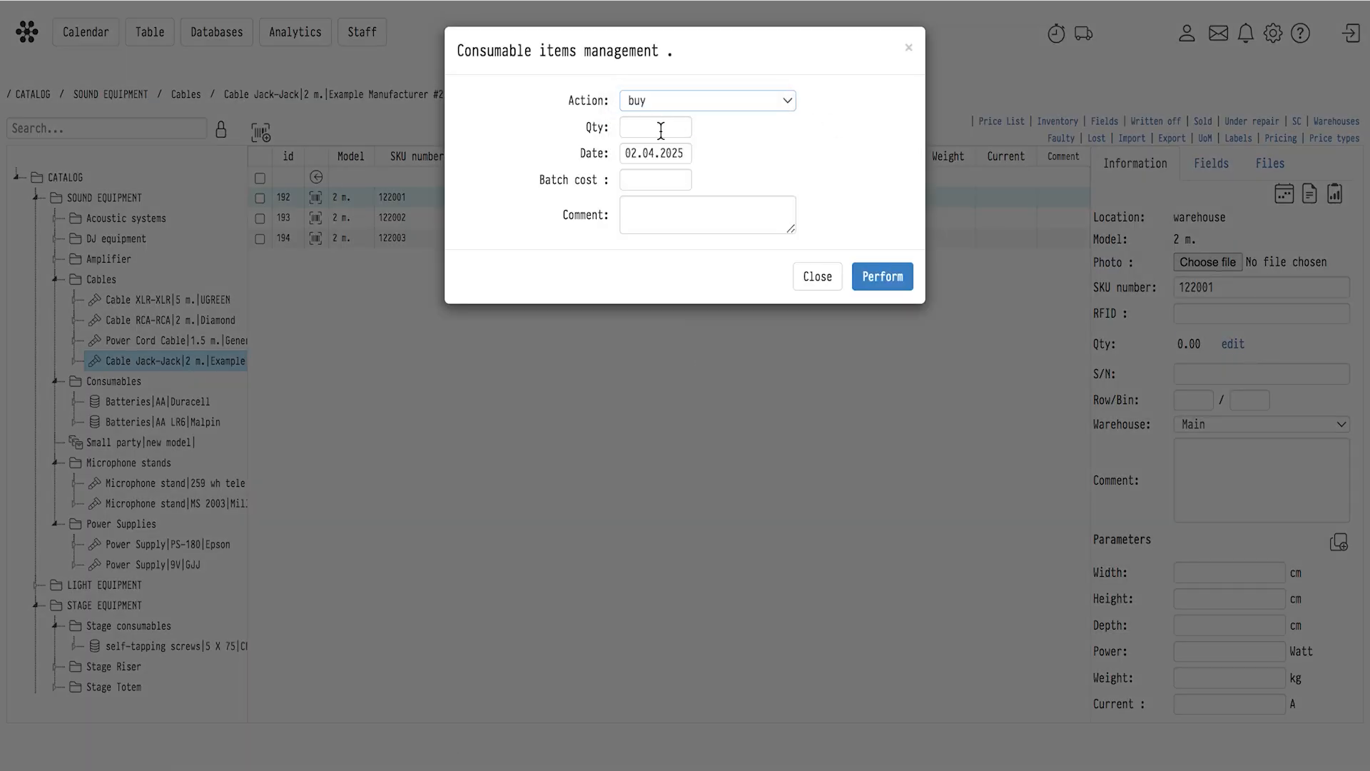
{"action": "left_click", "coordinate": [661, 128]}
{"action": "type", "text": "10"}
{"action": "key", "text": "Tab"}
{"action": "left_click", "coordinate": [651, 153]}
{"action": "left_click", "coordinate": [651, 199]}
{"action": "left_click", "coordinate": [645, 180]}
{"action": "left_click", "coordinate": [652, 267]}
{"action": "left_click", "coordinate": [882, 278]}
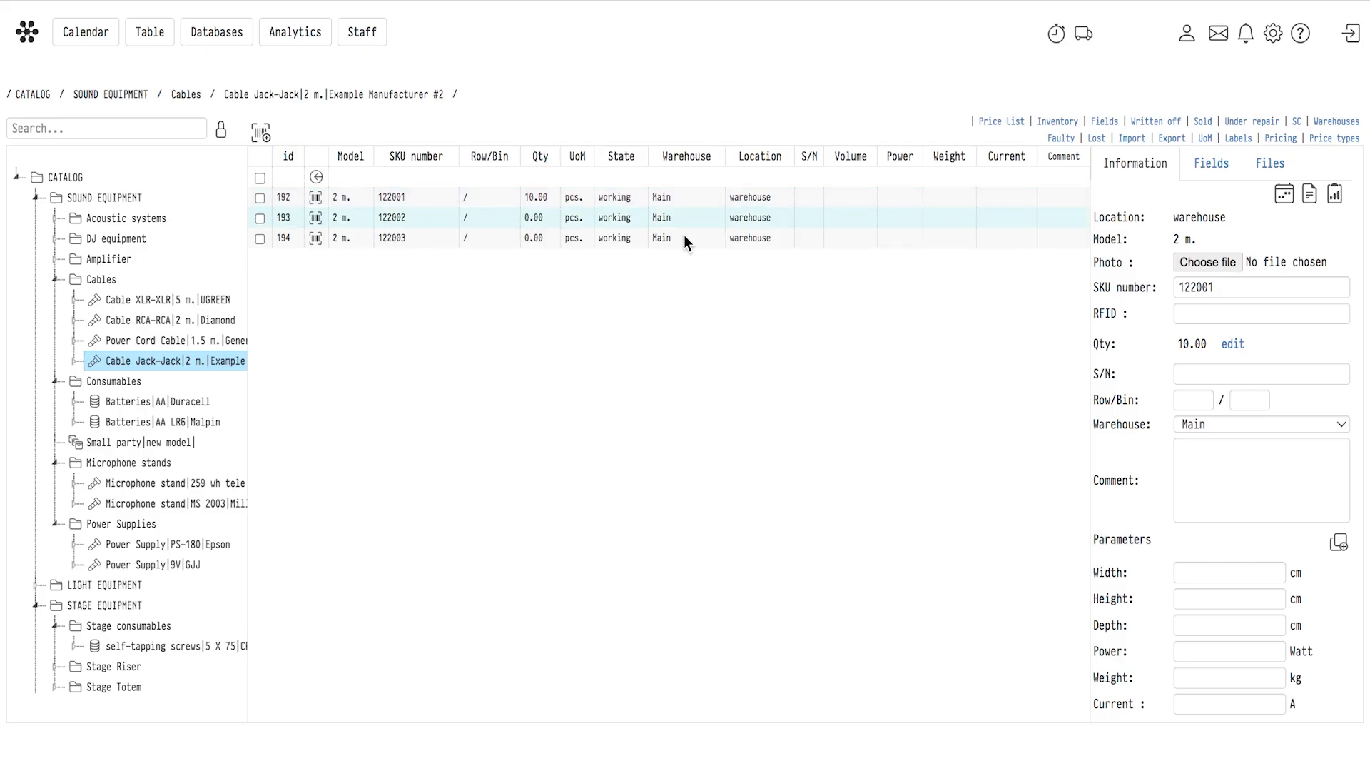
Record a purchase for SKU 122002 with quantity 10, date 12.05.2026 and batch cost 30
{"action": "left_click", "coordinate": [667, 216]}
{"action": "left_click", "coordinate": [1233, 344]}
{"action": "left_click", "coordinate": [793, 109]}
{"action": "left_click", "coordinate": [761, 138]}
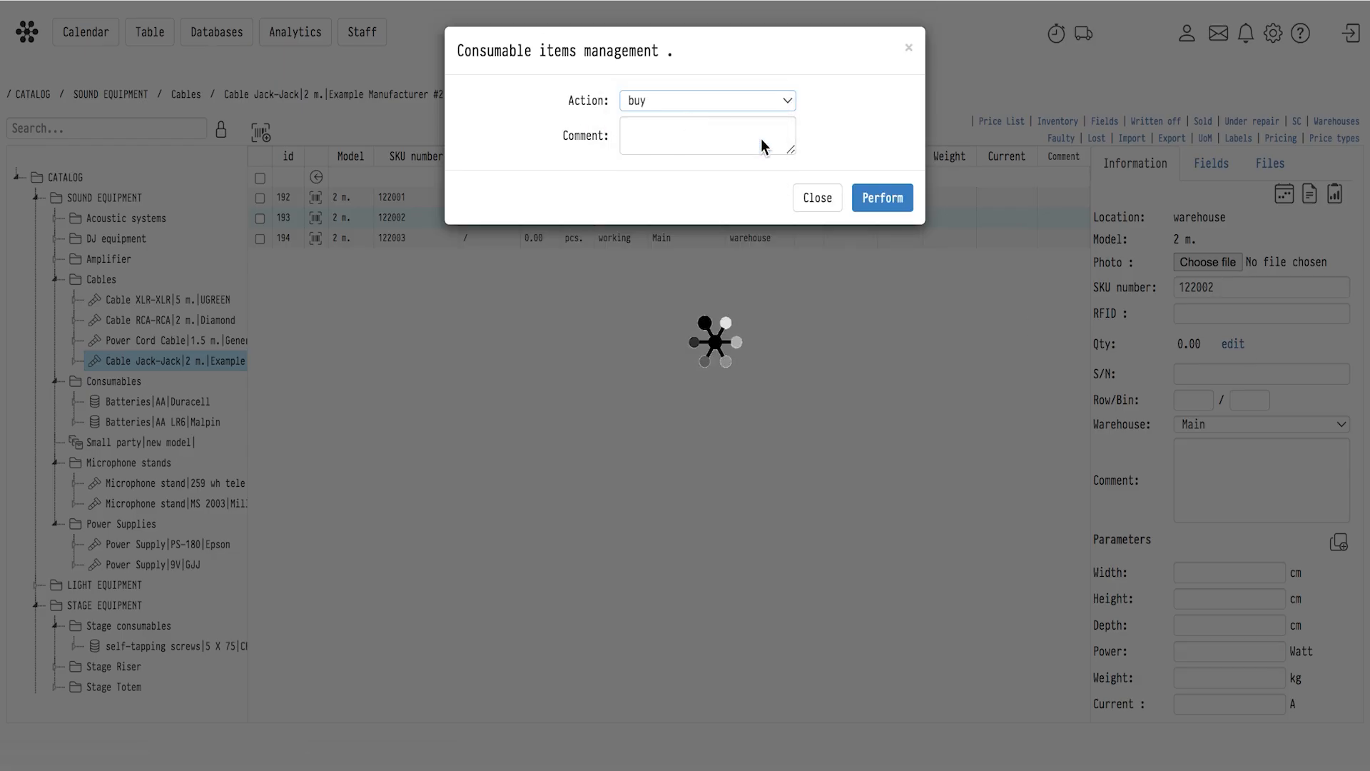
{"action": "left_click", "coordinate": [666, 126]}
{"action": "type", "text": "10"}
{"action": "double_click", "coordinate": [635, 147]}
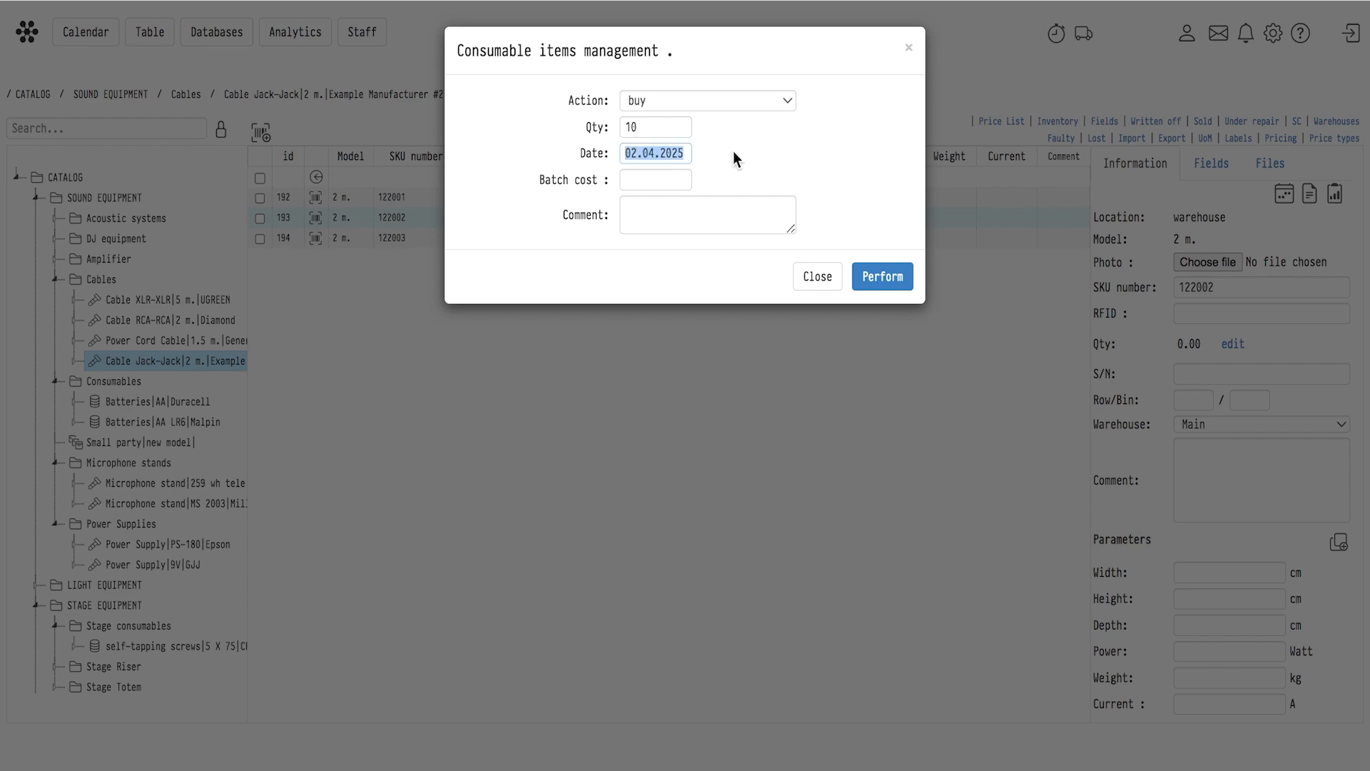
{"action": "type", "text": "12"}
{"action": "left_click", "coordinate": [713, 200]}
{"action": "left_click", "coordinate": [676, 184]}
{"action": "type", "text": "30"}
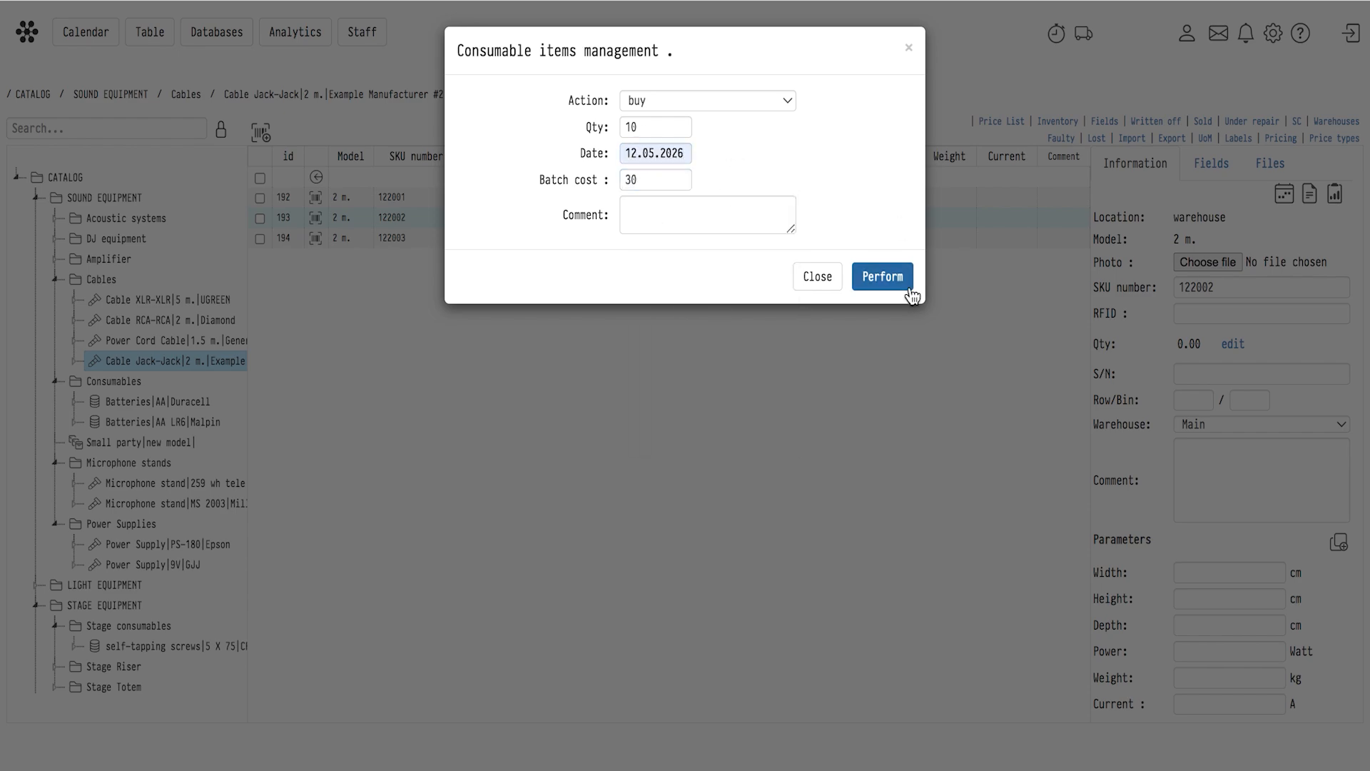
{"action": "left_click", "coordinate": [888, 277]}
Record a purchase for SKU 122003 with quantity 10, date 12.05.2026 and batch cost 30
{"action": "left_click", "coordinate": [1234, 344]}
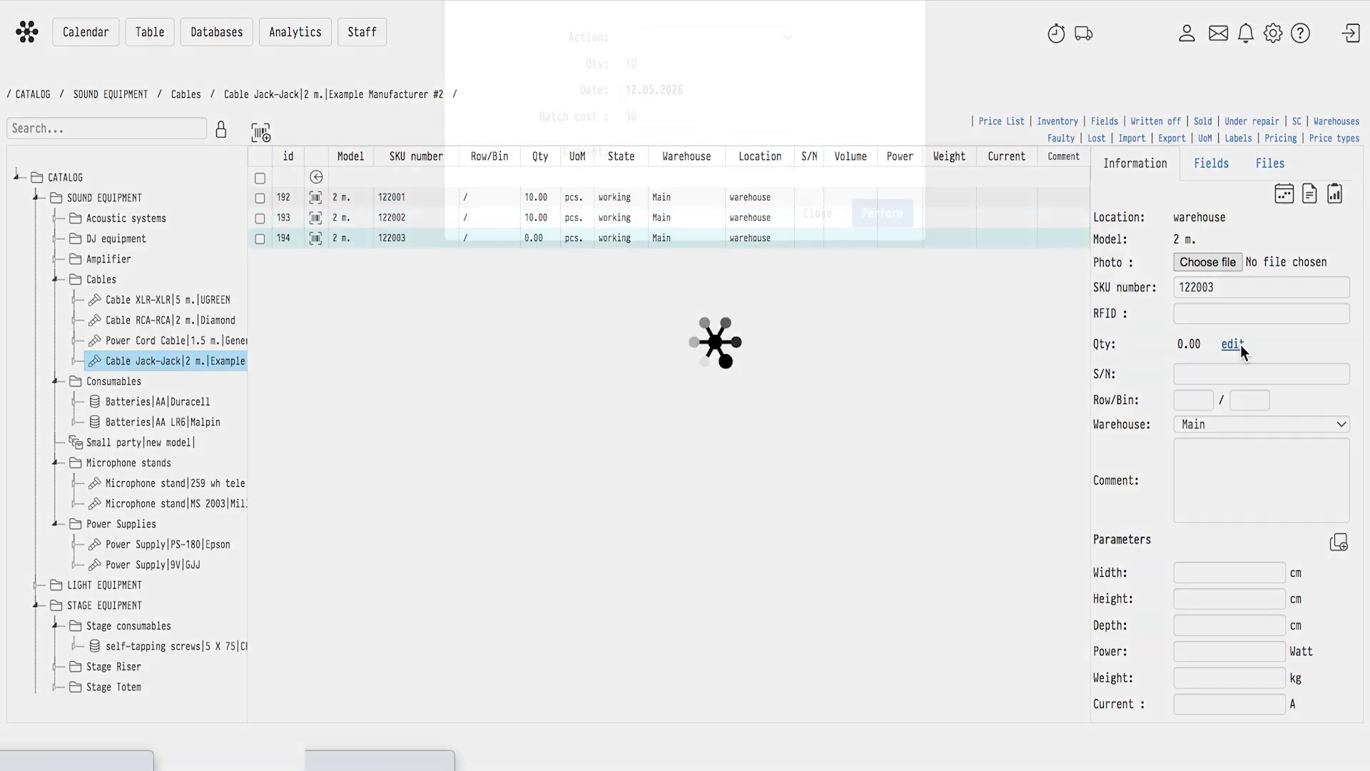
{"action": "left_click", "coordinate": [788, 102]}
{"action": "left_click", "coordinate": [705, 117]}
{"action": "left_click", "coordinate": [678, 127]}
{"action": "type", "text": "10"}
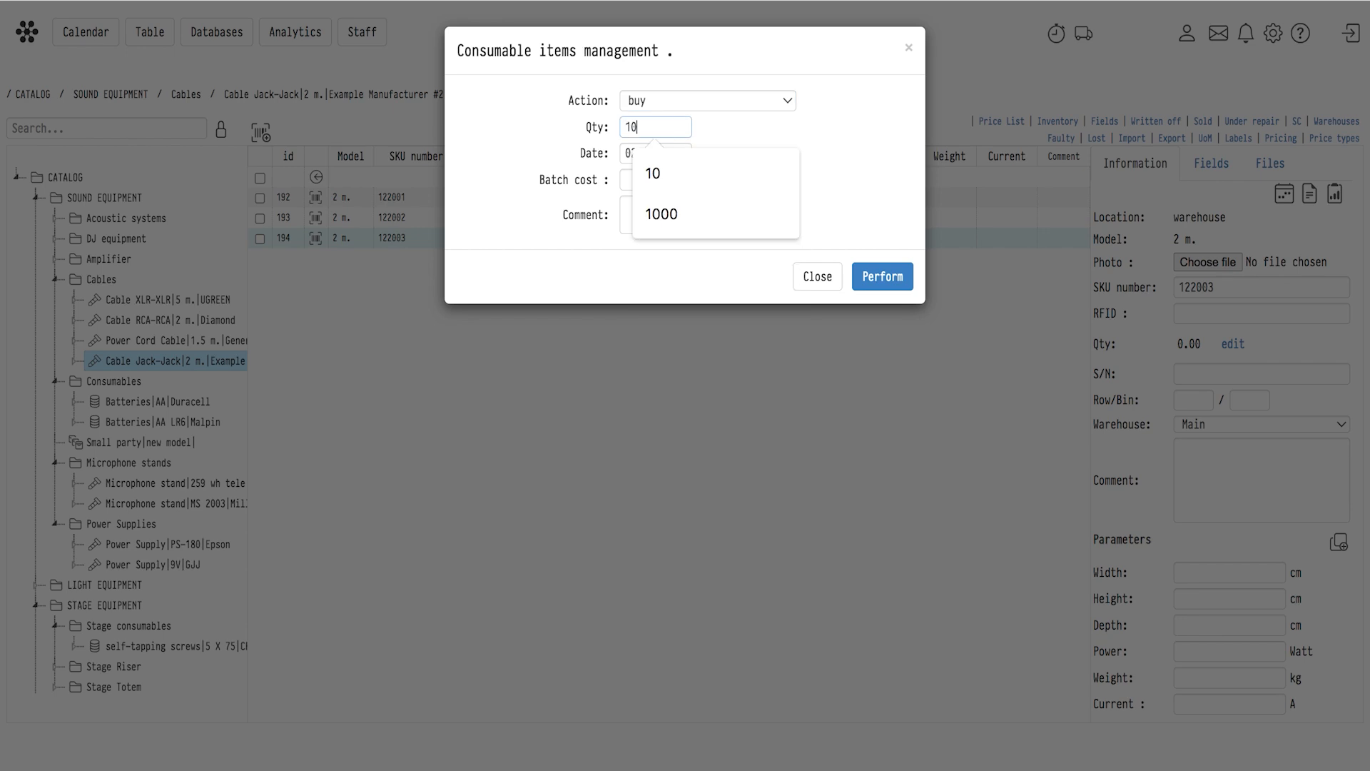
{"action": "double_click", "coordinate": [643, 153]}
{"action": "type", "text": "12"}
{"action": "left_click", "coordinate": [683, 193]}
{"action": "left_click", "coordinate": [656, 180]}
{"action": "type", "text": "30"}
{"action": "left_click", "coordinate": [884, 277]}
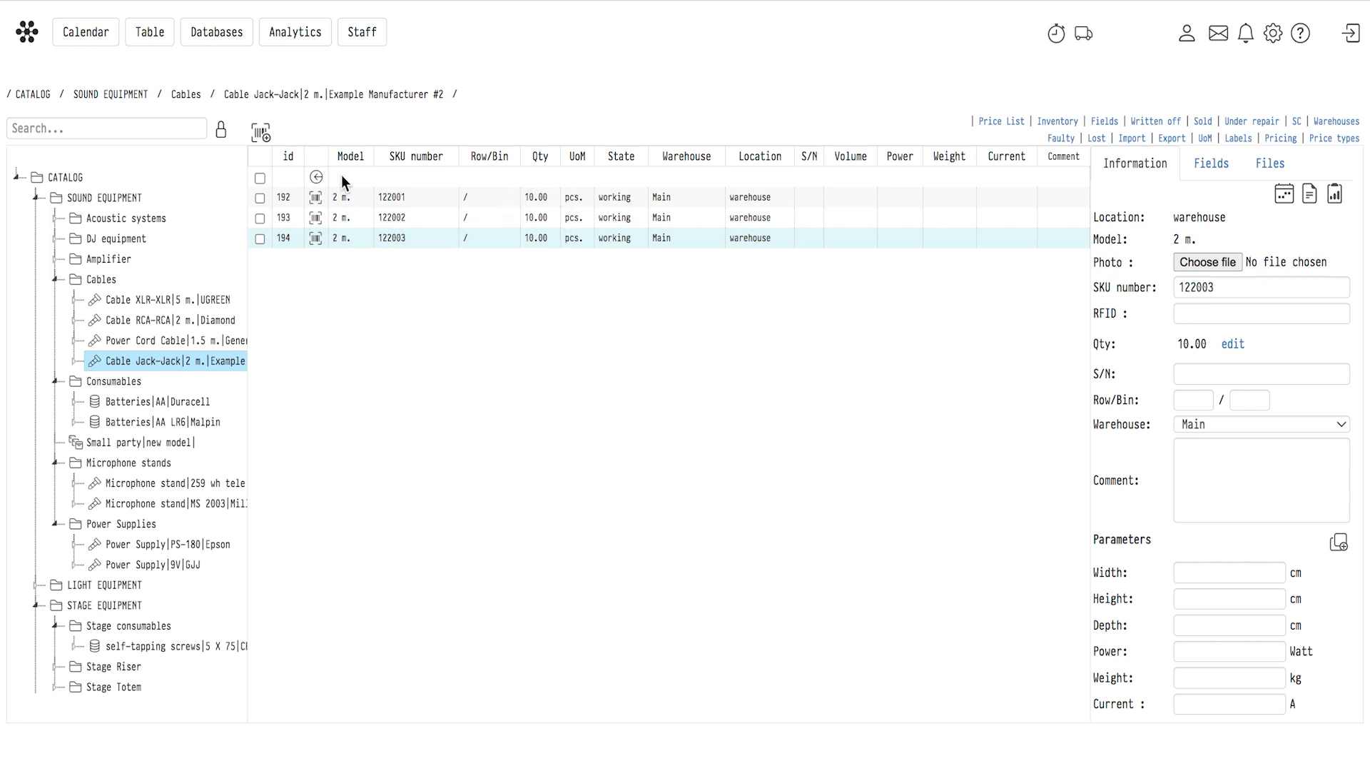
Return to the catalog root and open the Staff folder under SERVICES
{"action": "left_click", "coordinate": [317, 177]}
{"action": "left_click", "coordinate": [317, 177]}
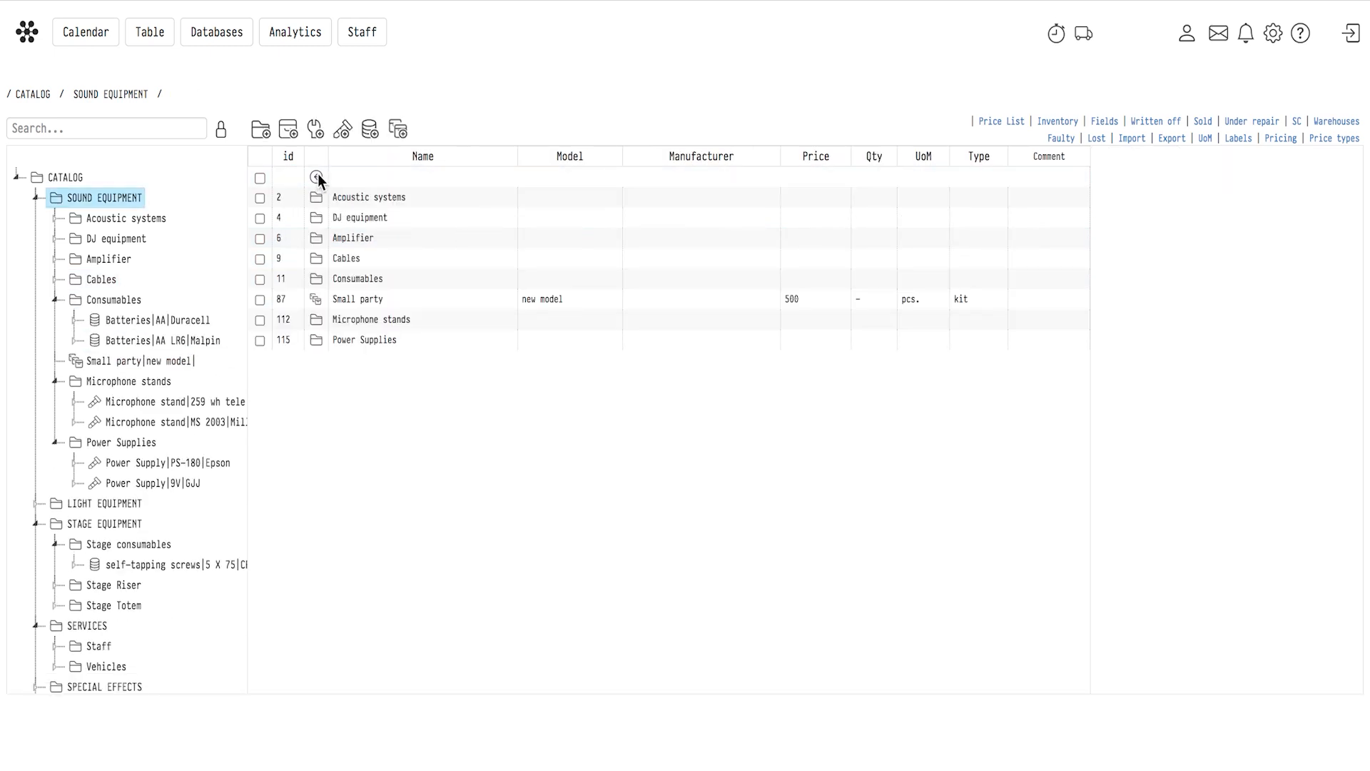
{"action": "left_click", "coordinate": [317, 177]}
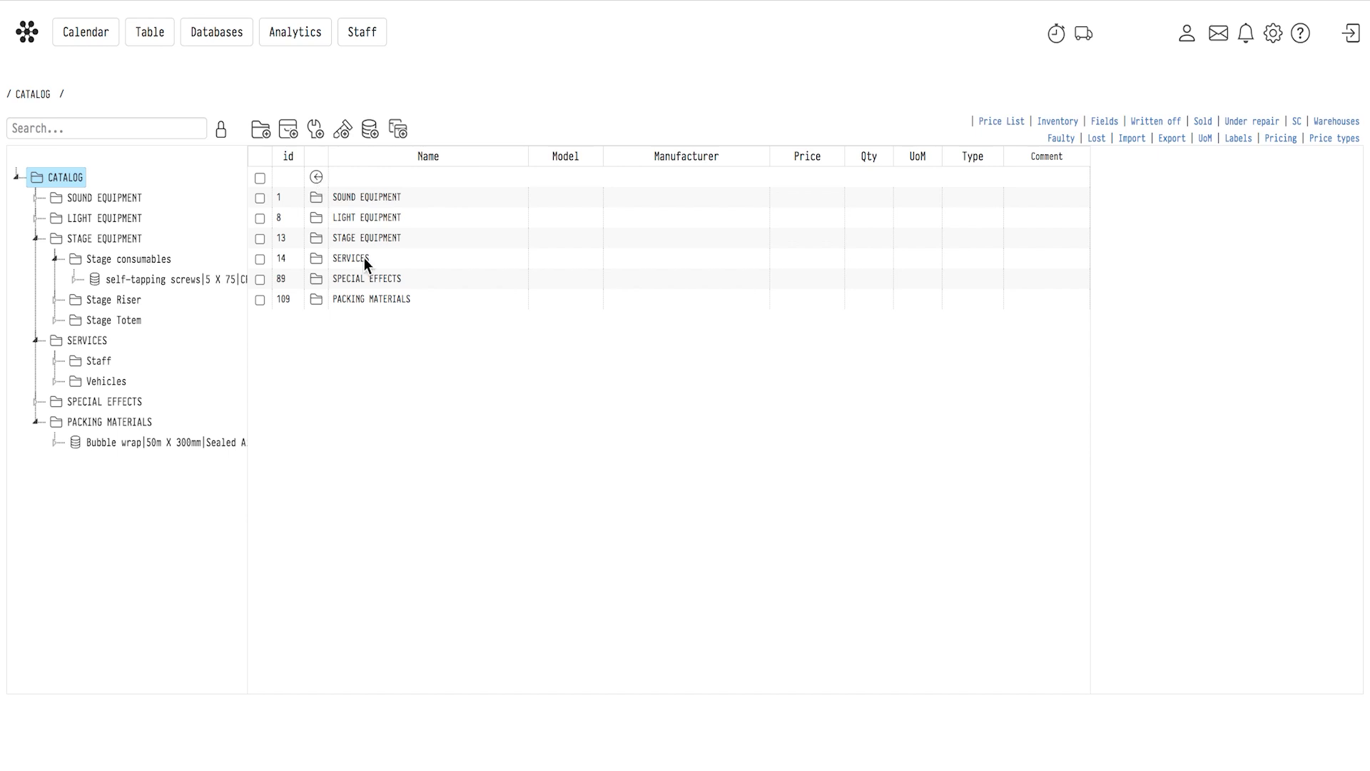
{"action": "double_click", "coordinate": [364, 259]}
{"action": "double_click", "coordinate": [346, 197]}
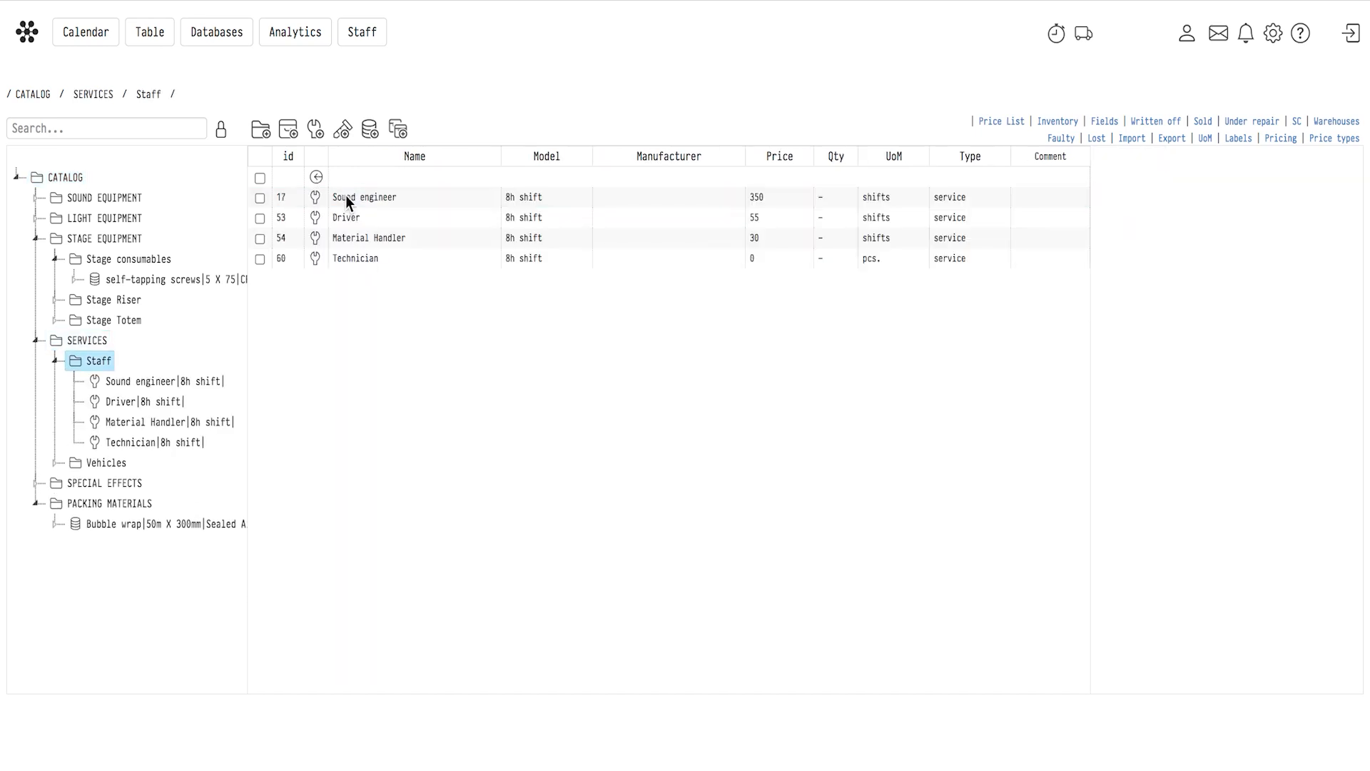